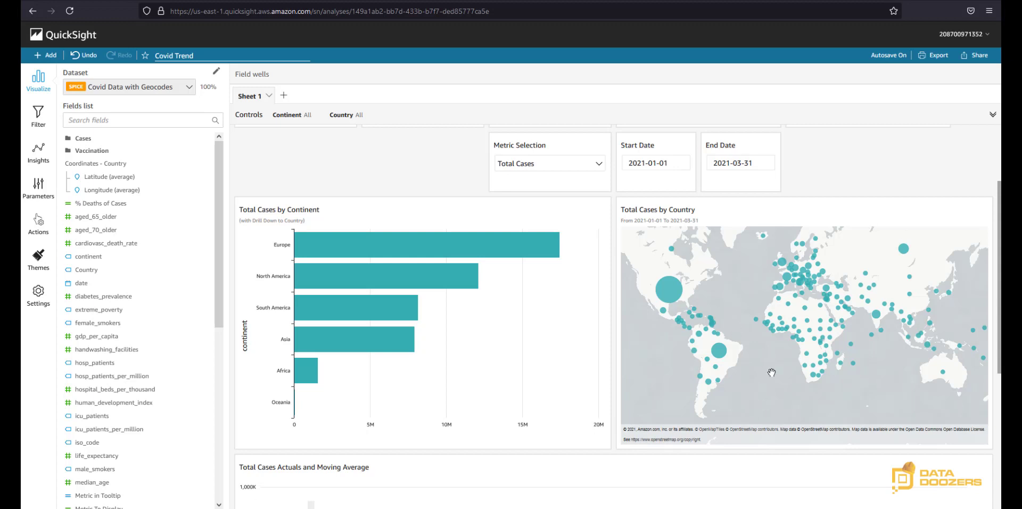
# Step: Move to the browser tab with the CDC COVID-19 Travel Recommendations by Destination map
pyautogui.moveTo(721, 352)
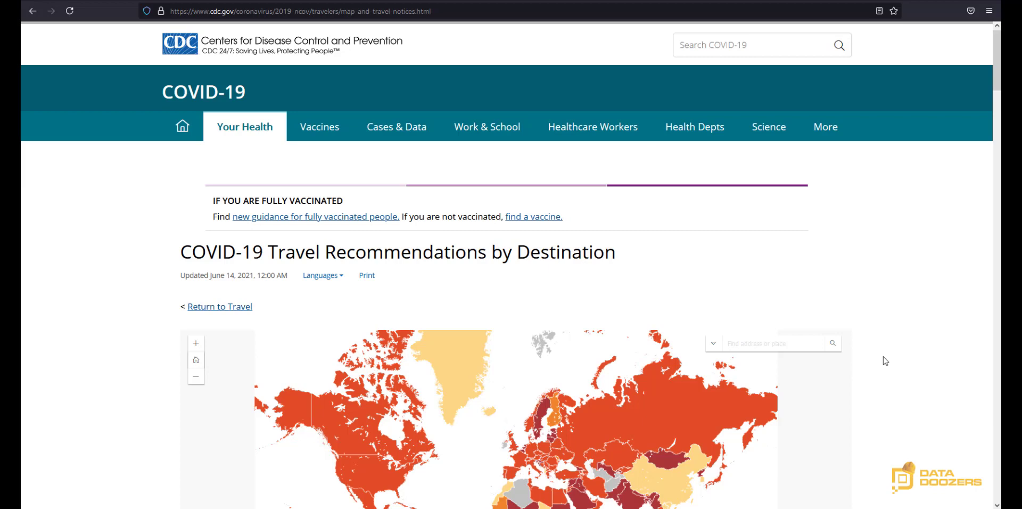
# Step: Open the Level 4 travel notices for Argentina, Belgium and Chile, each in its own new tab
pyautogui.scroll(-3, 883, 358)
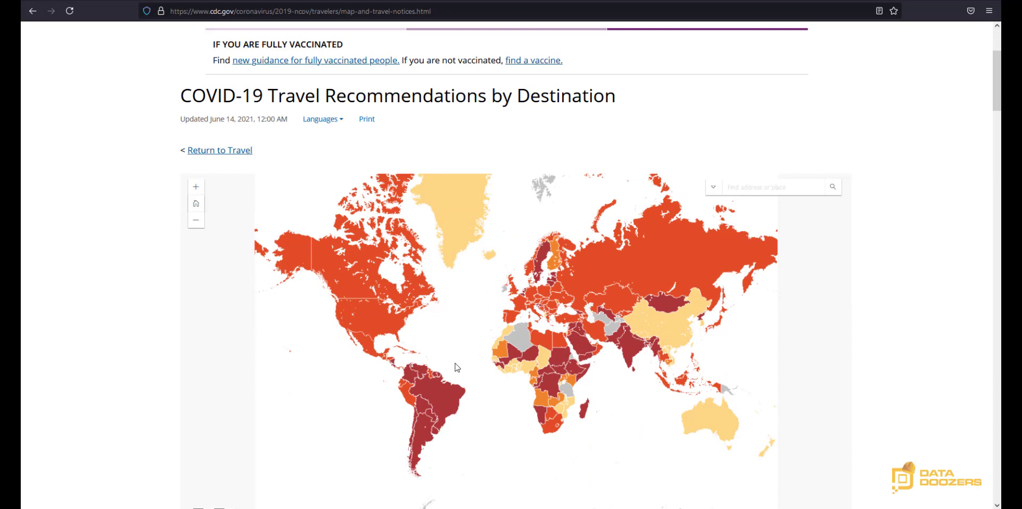
pyautogui.scroll(-6, 917, 349)
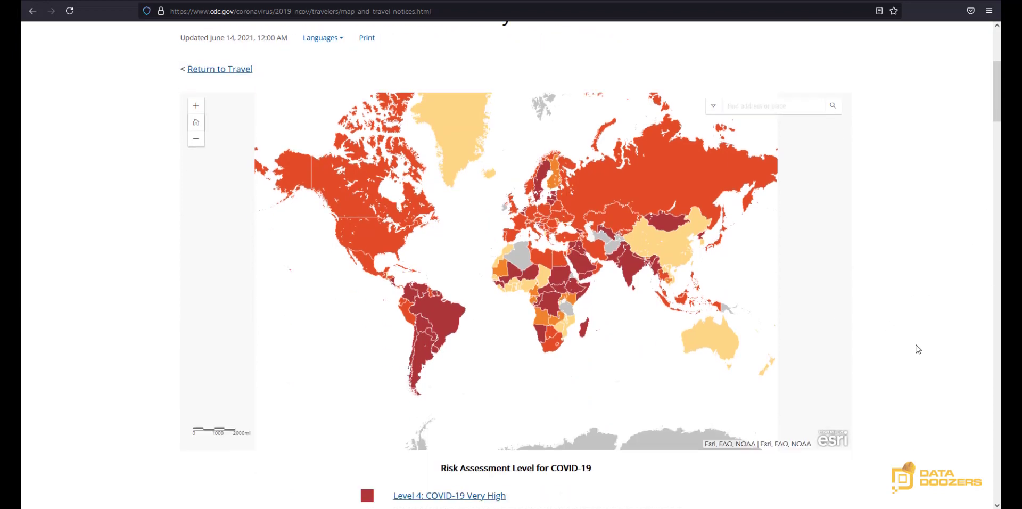
pyautogui.scroll(-4, 918, 348)
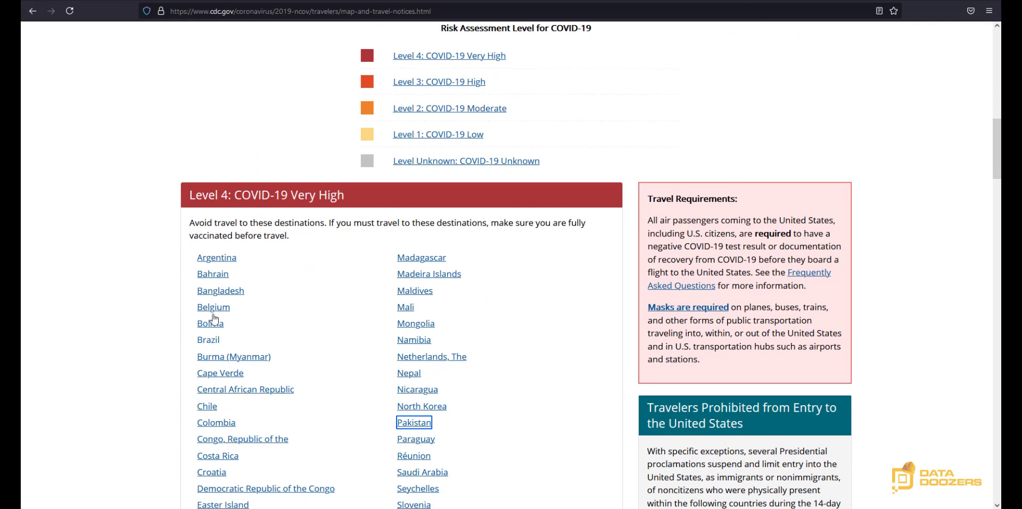
pyautogui.rightClick(229, 259)
pyautogui.click(262, 270)
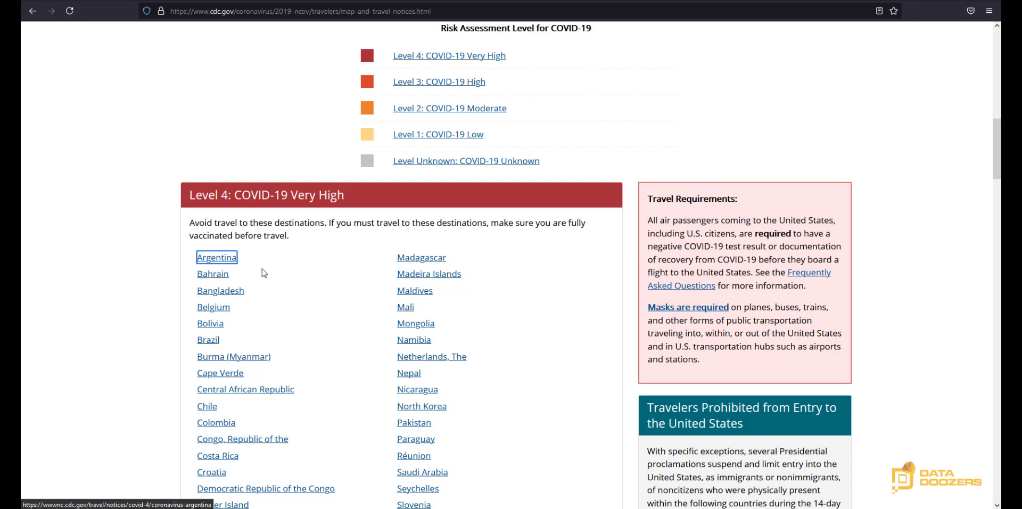
pyautogui.rightClick(220, 308)
pyautogui.click(237, 313)
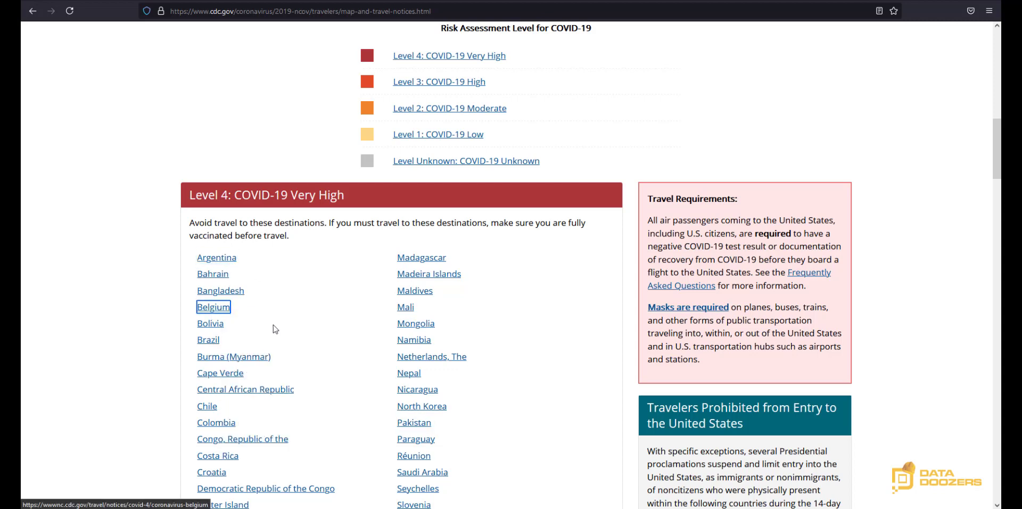
pyautogui.rightClick(216, 407)
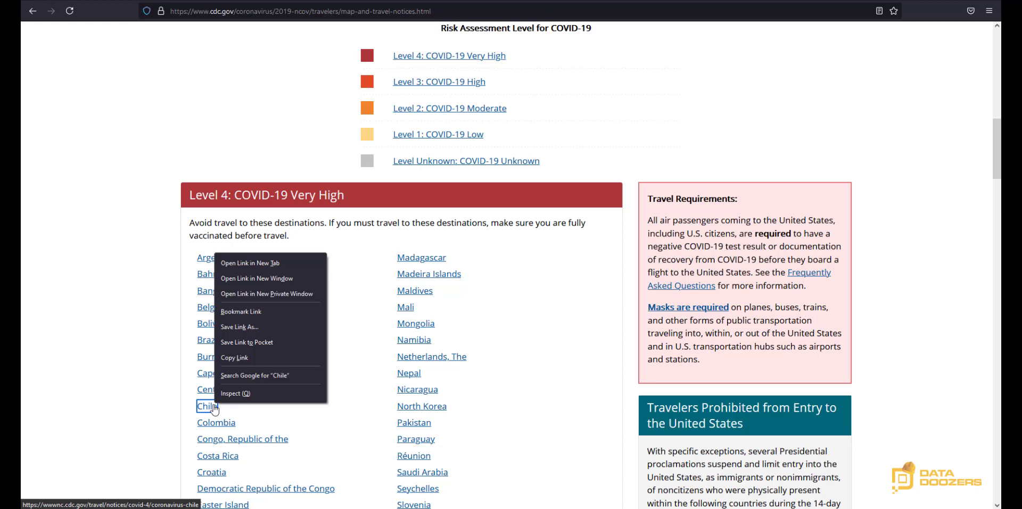
pyautogui.click(284, 260)
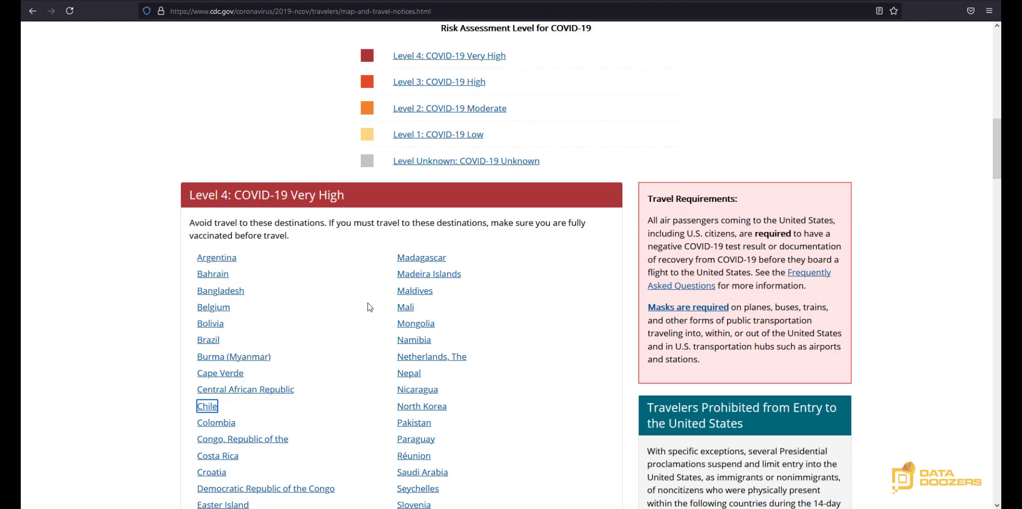
# Step: Compare the 'Avoid travel' bullets on the Argentina, Belgium and Chile notices
pyautogui.hotkey('ctrl', 'Tab')
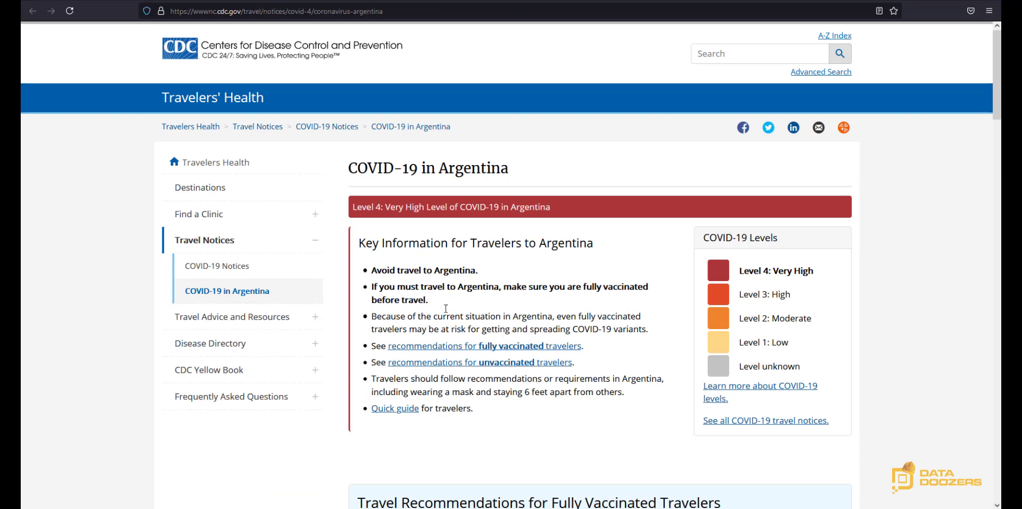
pyautogui.moveTo(374, 272); pyautogui.dragTo(478, 271)
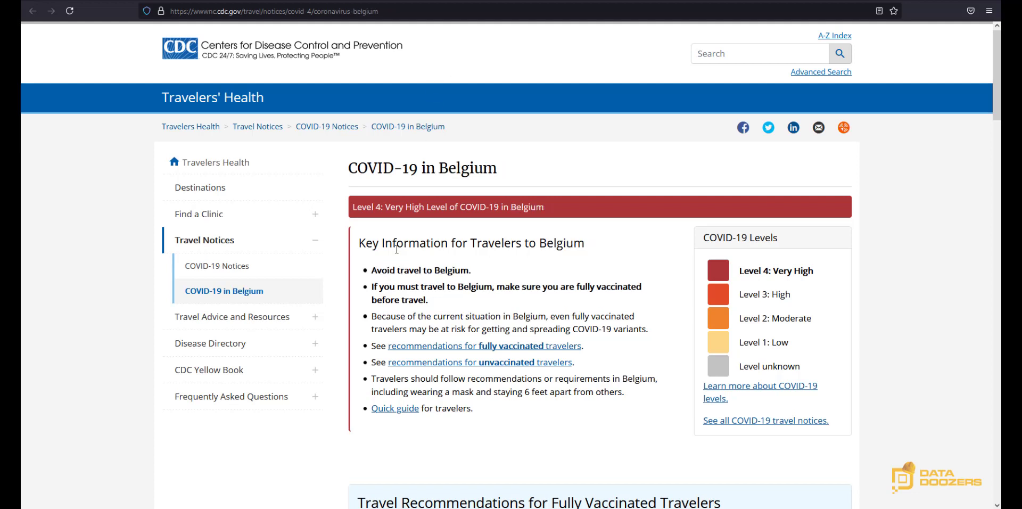
pyautogui.moveTo(371, 271); pyautogui.dragTo(469, 271)
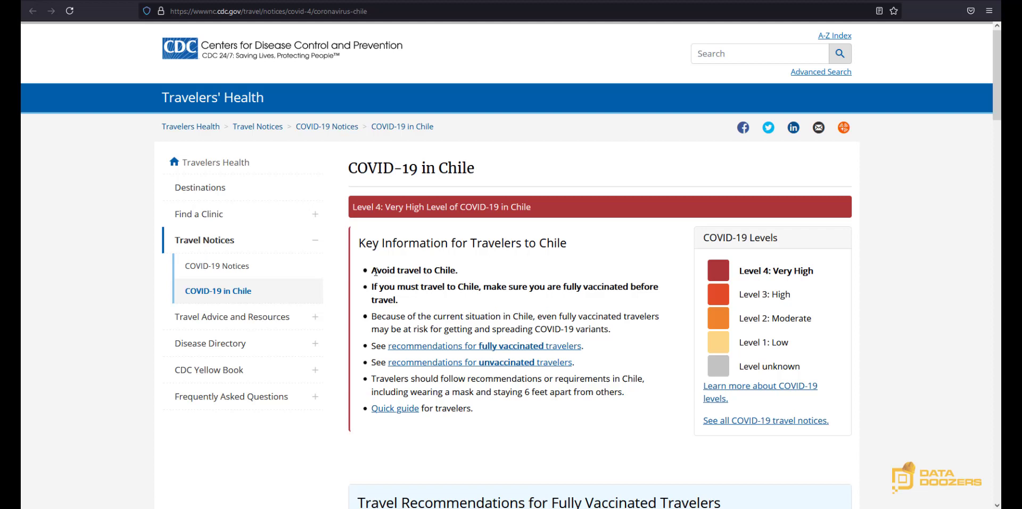
pyautogui.moveTo(372, 270); pyautogui.dragTo(459, 270)
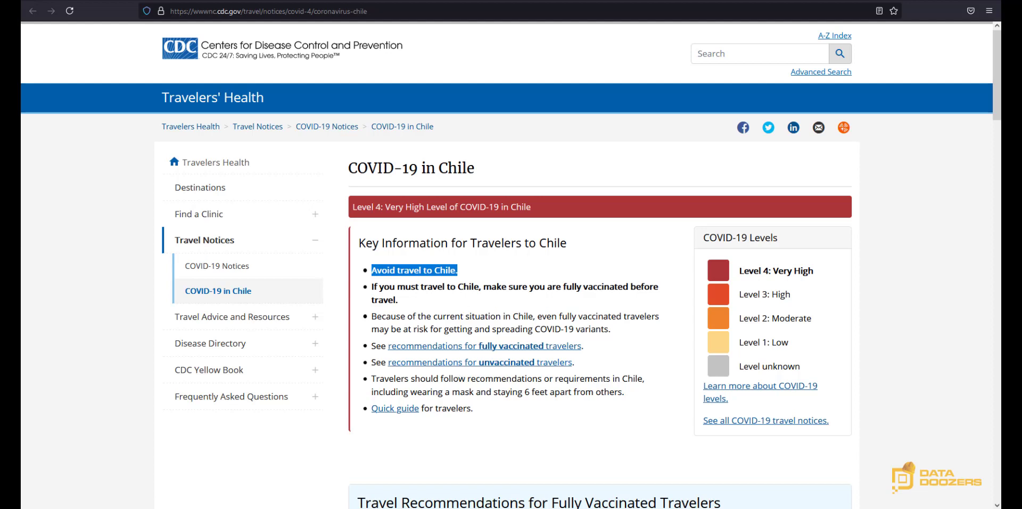
# Step: Select Argentina's notice address up to 'coronavirus-' with Shift+Home
pyautogui.click(383, 11)
pyautogui.hotkey('ctrl', 'c')
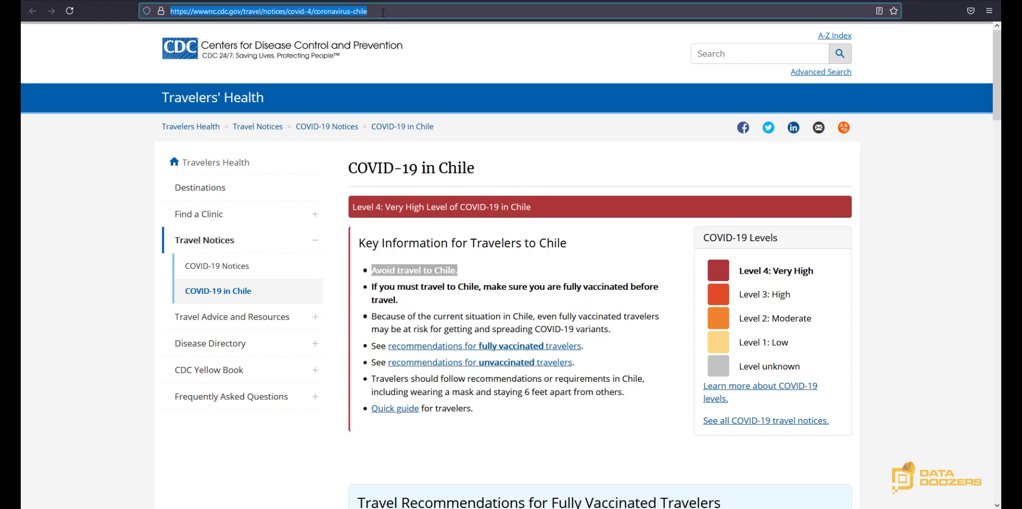
pyautogui.click(298, 91)
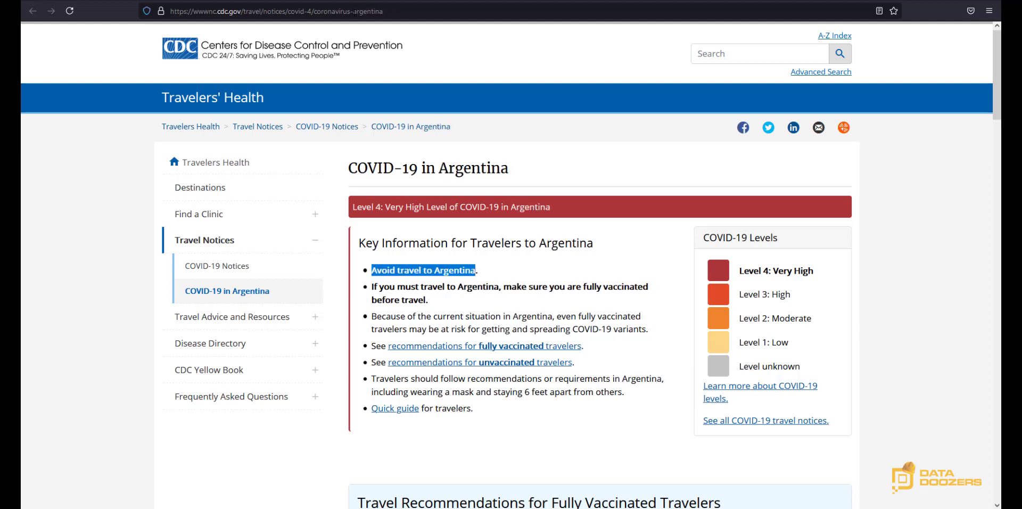
pyautogui.click(352, 12)
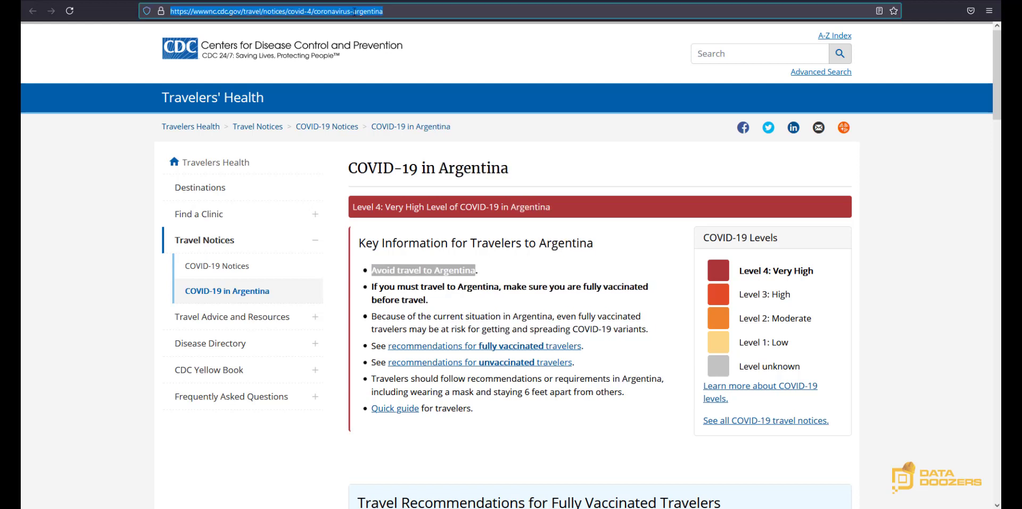
pyautogui.click(351, 11)
pyautogui.hotkey('shift', 'Home')
# Step: In a new tab, load the pasted notice prefix plus 'france' to open France's notice
pyautogui.hotkey('ctrl', 't')
pyautogui.hotkey('ctrl', 'v')
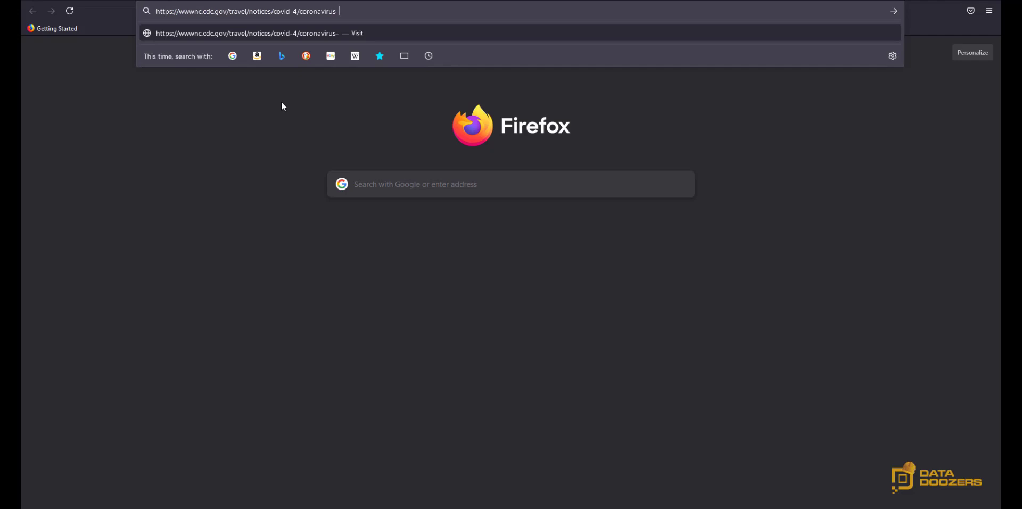
pyautogui.write('france')
pyautogui.press('Return')
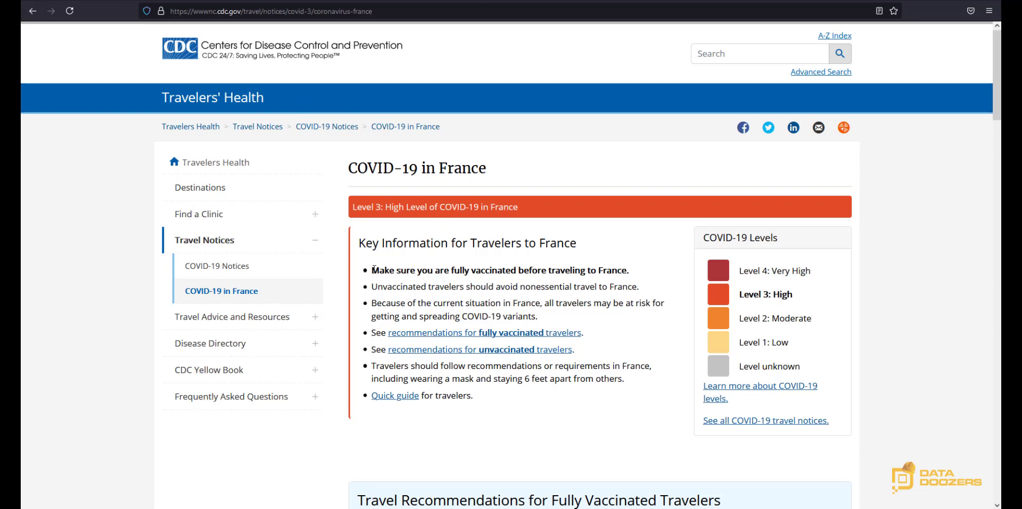
# Step: Check France's key information and select the address prefix before 'france'
pyautogui.moveTo(374, 269); pyautogui.dragTo(629, 265)
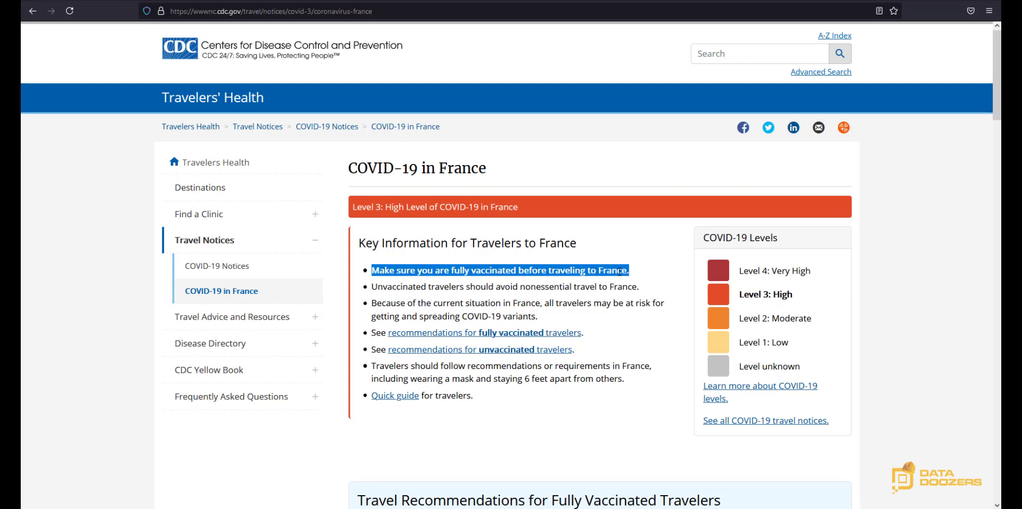
pyautogui.click(349, 12)
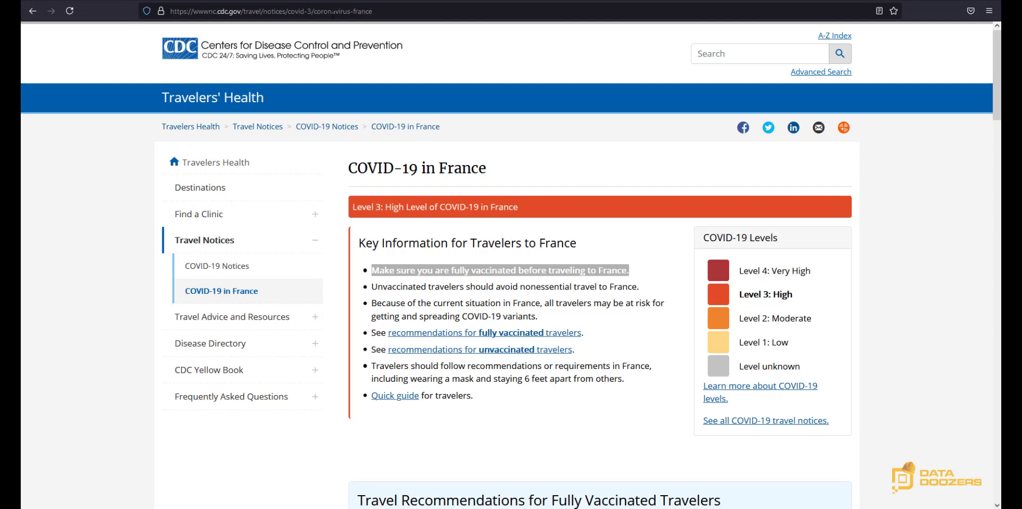
pyautogui.moveTo(352, 12); pyautogui.dragTo(169, 11)
pyautogui.hotkey('ctrl', 'c')
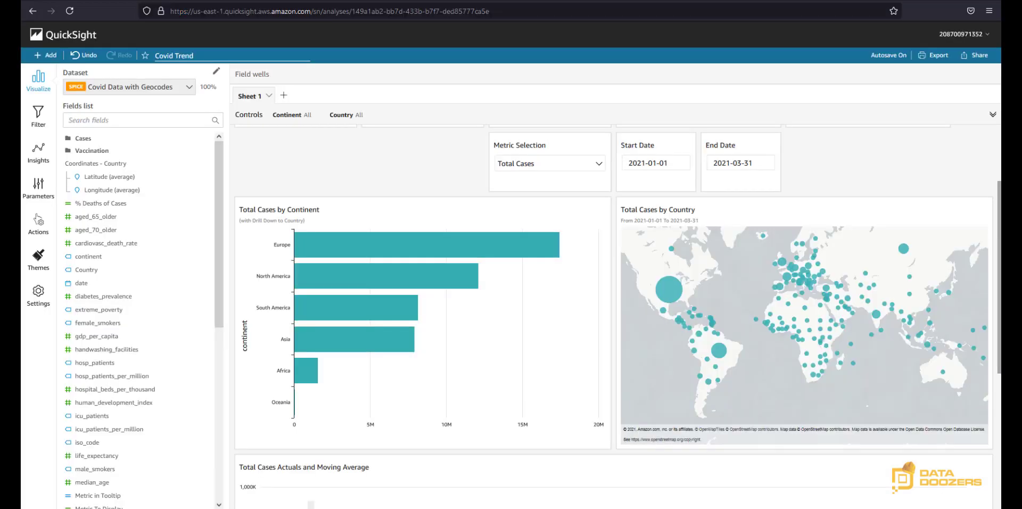
# Step: Add a new action to the Total Cases by Country map, renamed 'See Travel Suggestions'
pyautogui.click(883, 212)
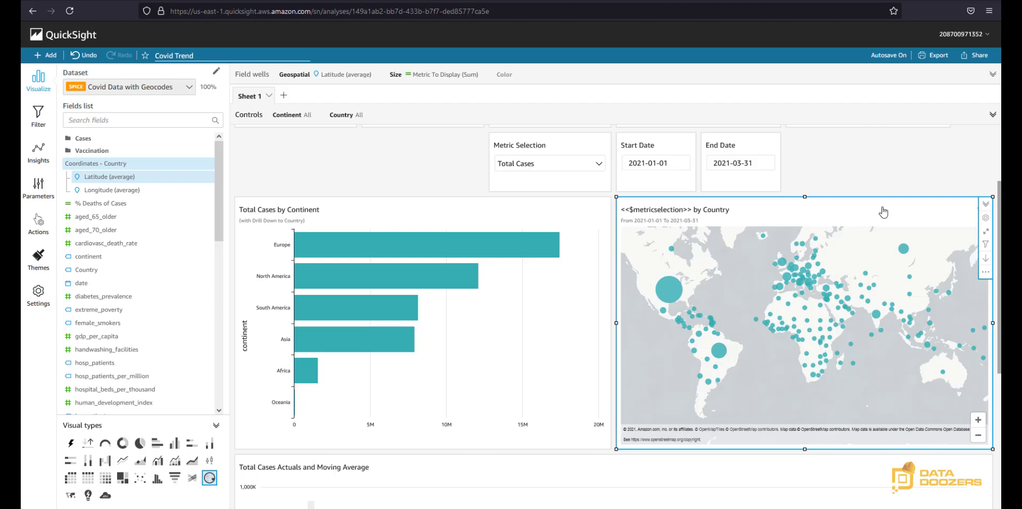
pyautogui.click(42, 229)
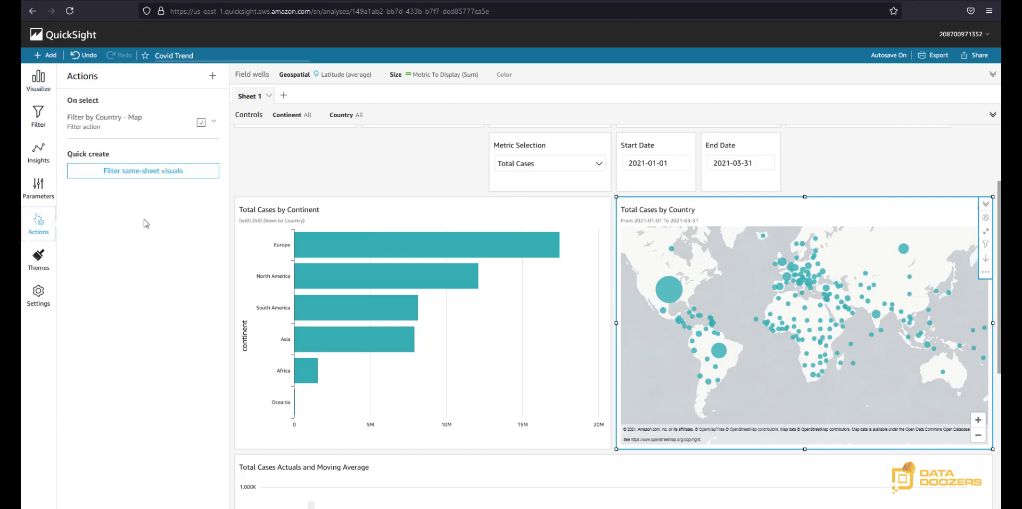
pyautogui.moveTo(677, 296)
pyautogui.click(213, 76)
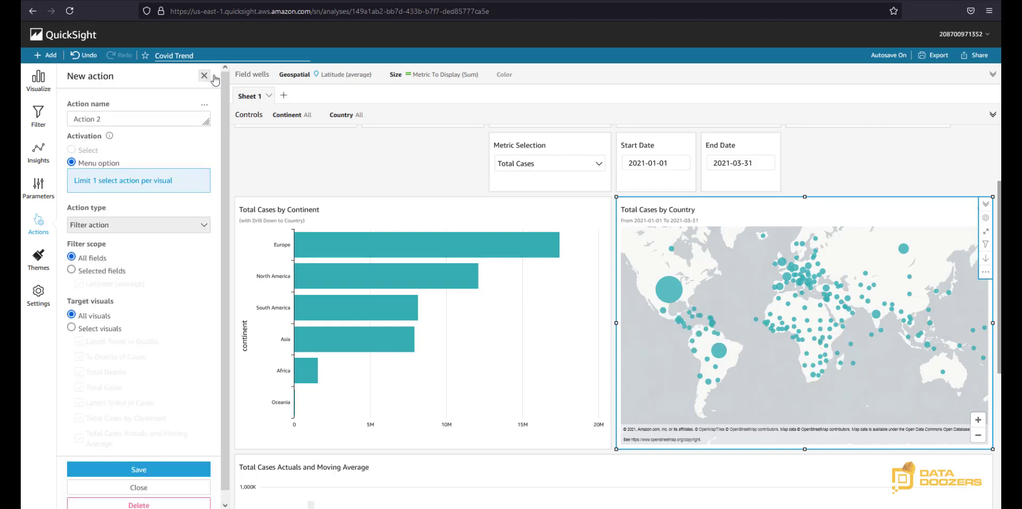
pyautogui.click(84, 119)
pyautogui.hotkey('ctrl', 'a')
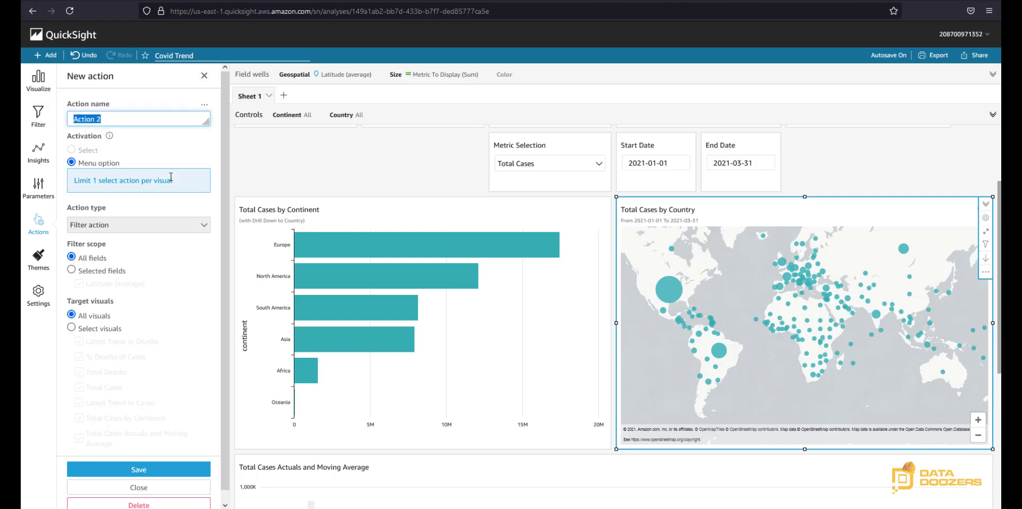
pyautogui.write('See Travel Suggestions')
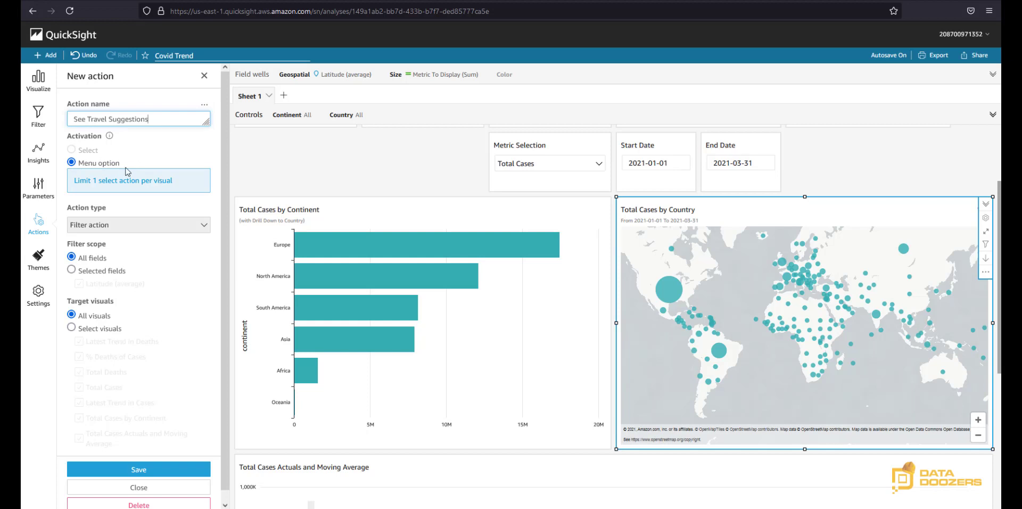
# Step: Make it a URL action with the pasted CDC notice prefix, and inspect the insertable fields
pyautogui.click(204, 226)
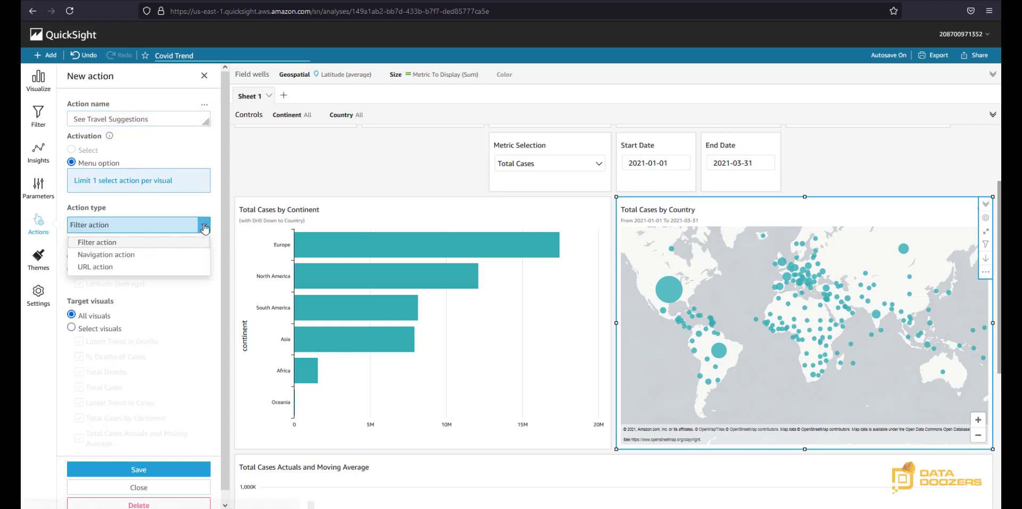
pyautogui.click(137, 267)
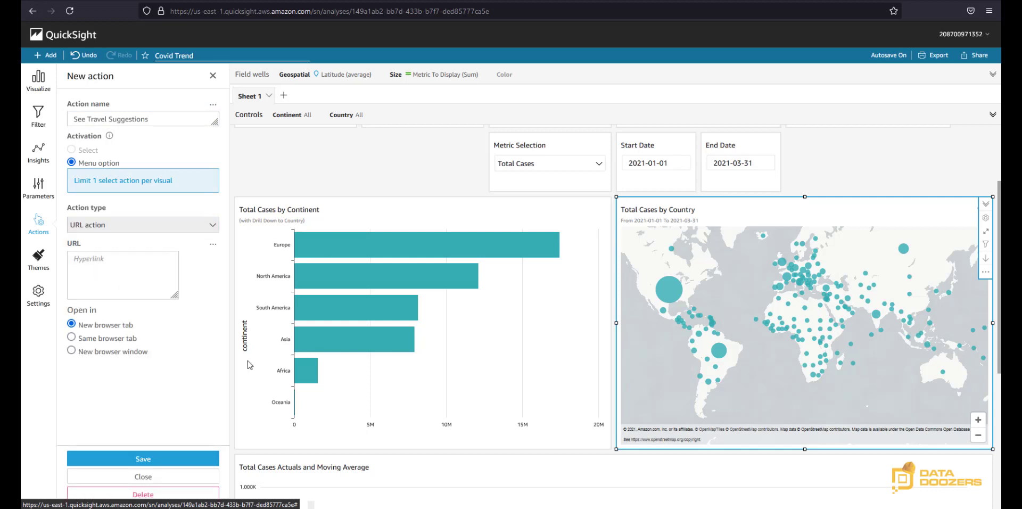
pyautogui.click(78, 266)
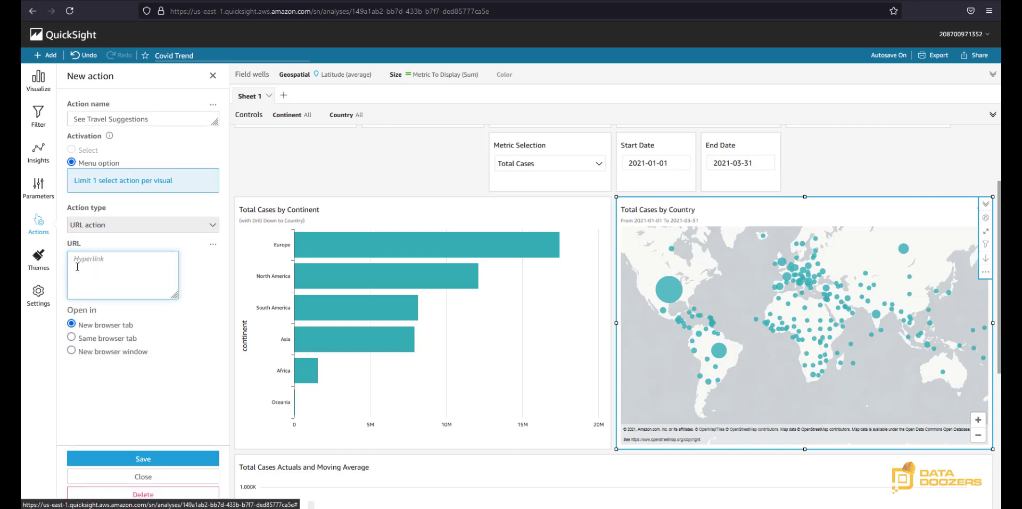
pyautogui.hotkey('ctrl', 'v')
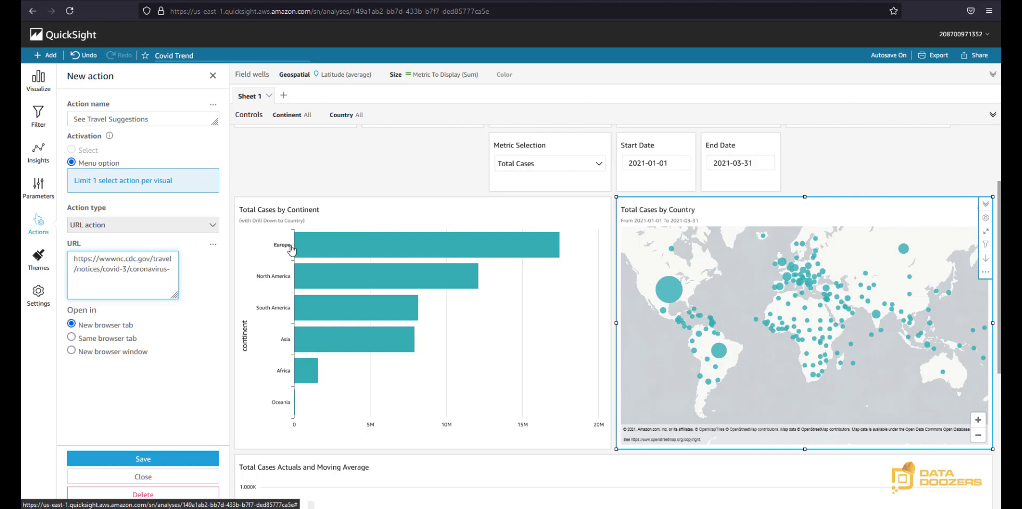
pyautogui.click(213, 246)
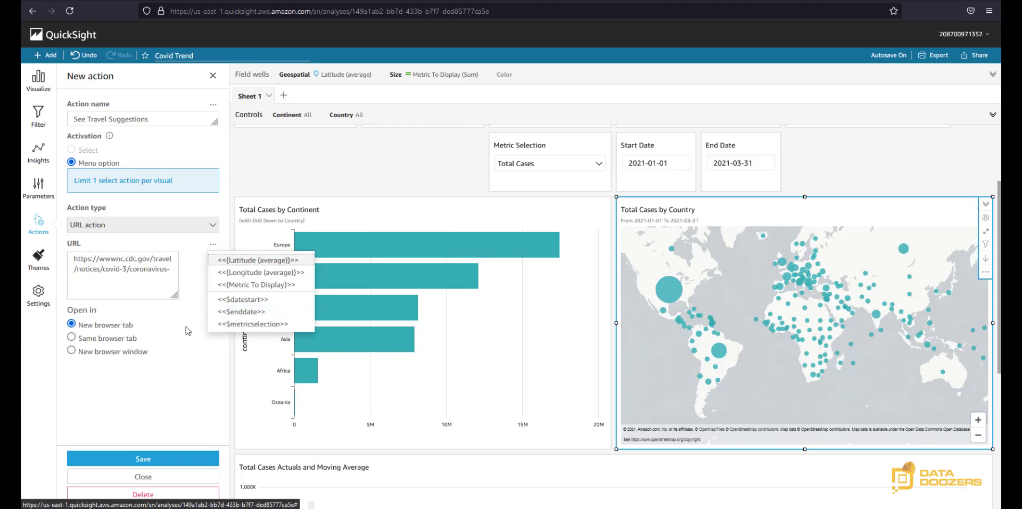
pyautogui.moveTo(705, 357)
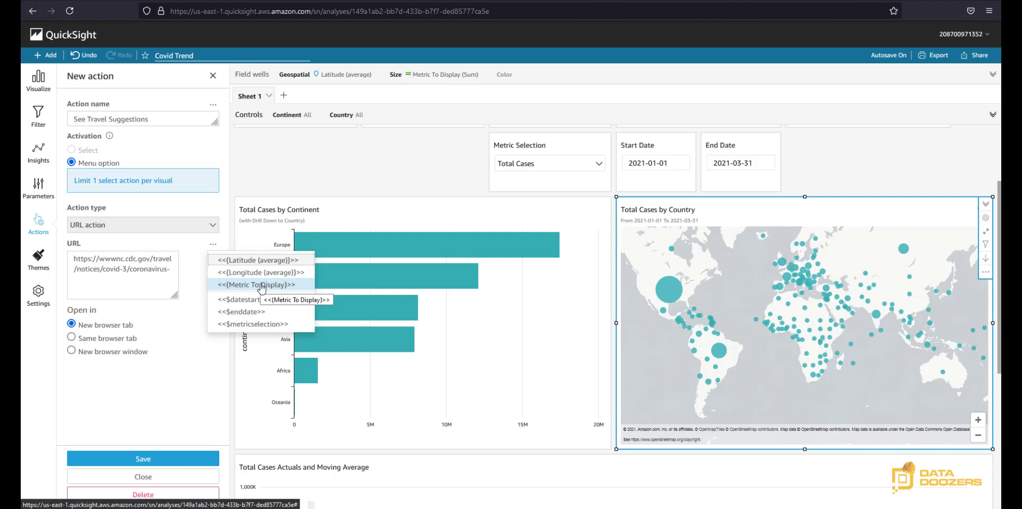
# Step: Discard the unsaved action and drag Country into the map's Color field well
pyautogui.click(143, 476)
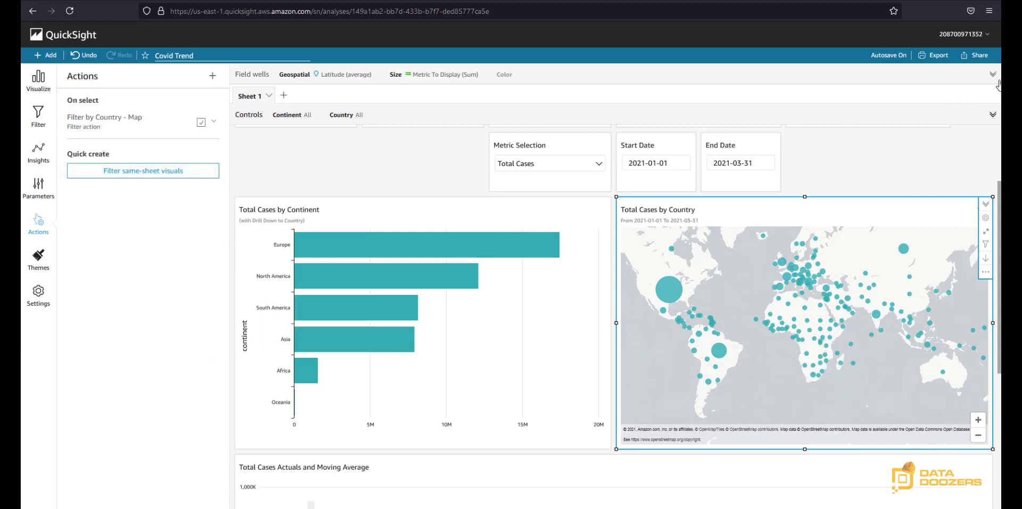
pyautogui.click(992, 74)
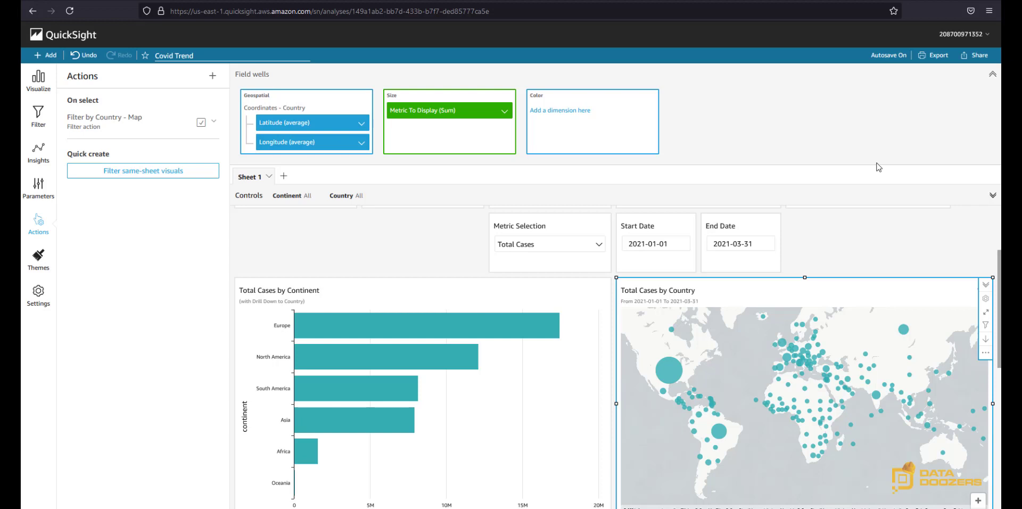
pyautogui.click(43, 82)
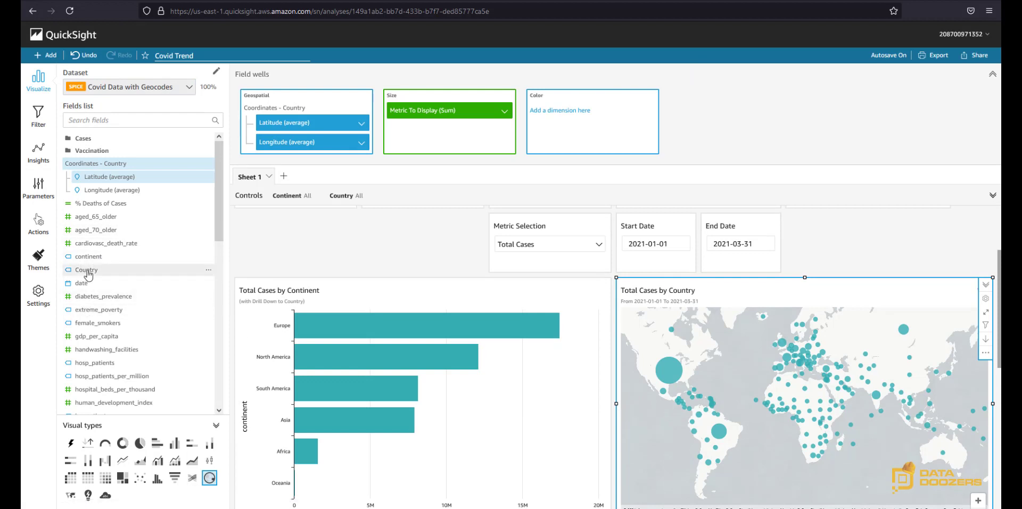
pyautogui.moveTo(88, 275); pyautogui.dragTo(568, 130)
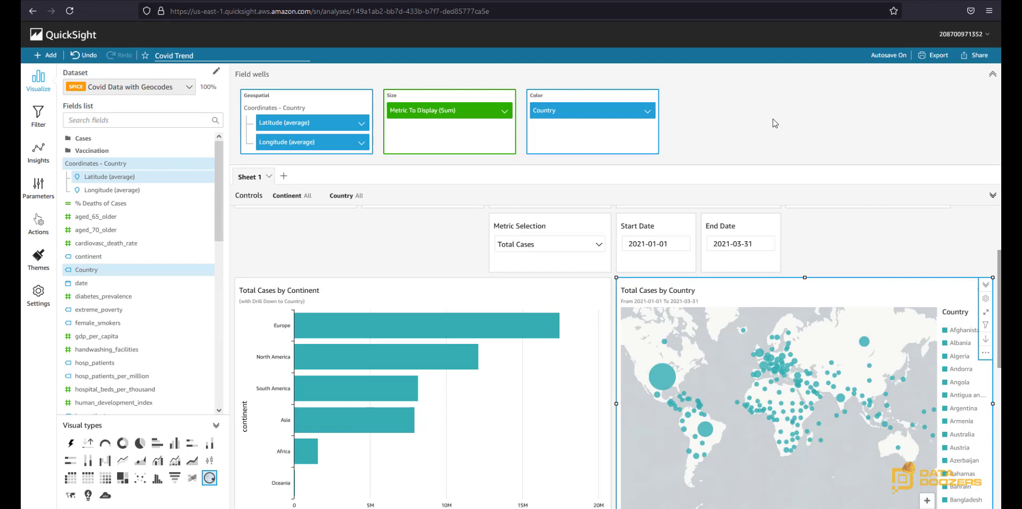
pyautogui.scroll(-2, 712, 283)
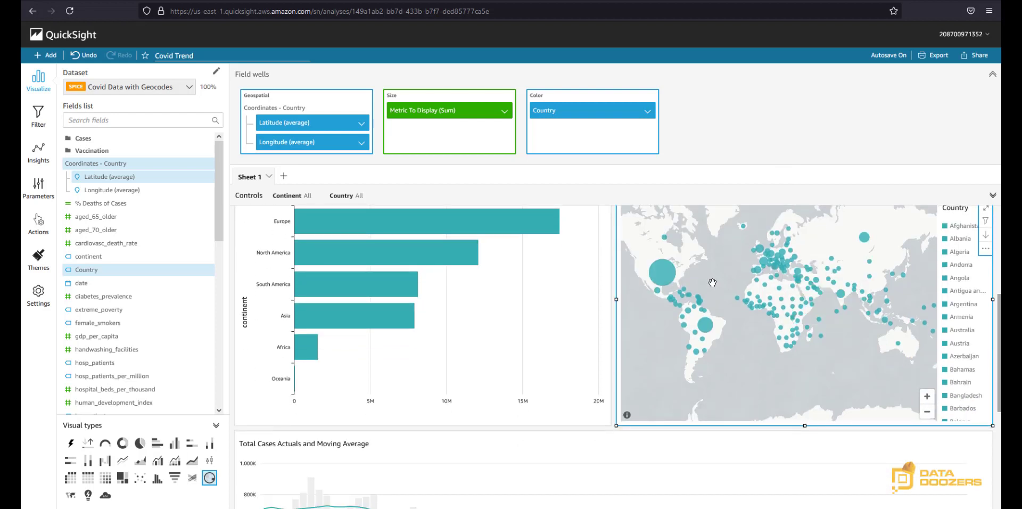
pyautogui.scroll(1, 673, 309)
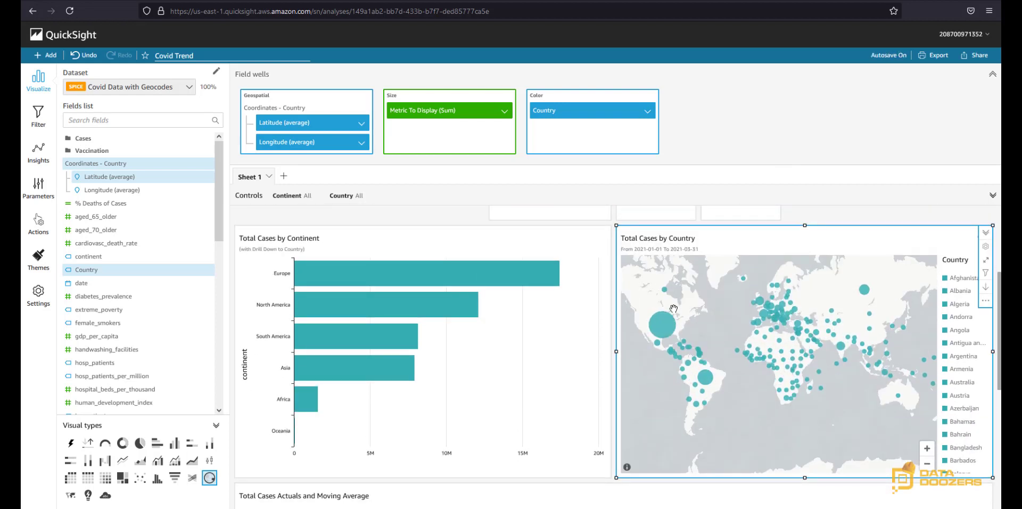
pyautogui.moveTo(664, 329)
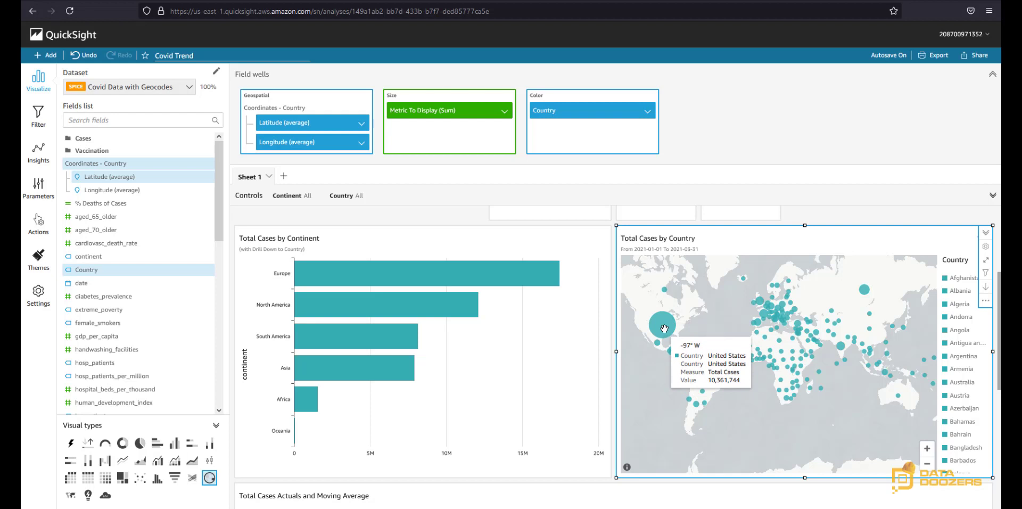
pyautogui.click(664, 329)
pyautogui.moveTo(692, 399)
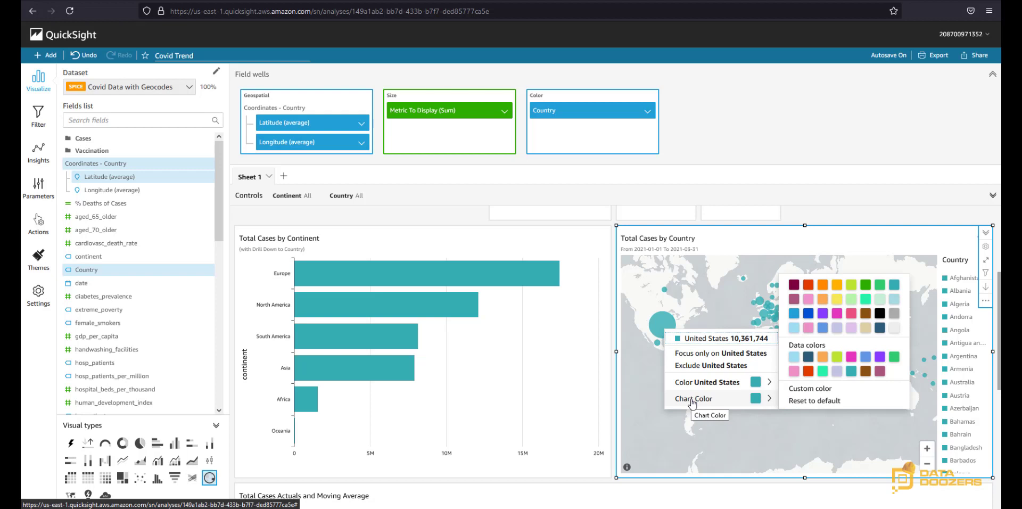
pyautogui.click(798, 402)
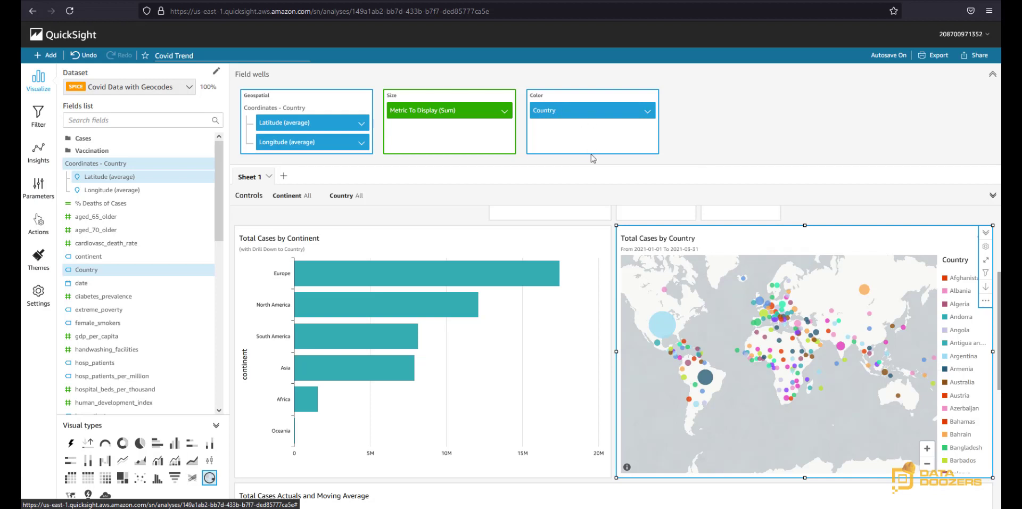
pyautogui.click(660, 327)
pyautogui.moveTo(708, 395)
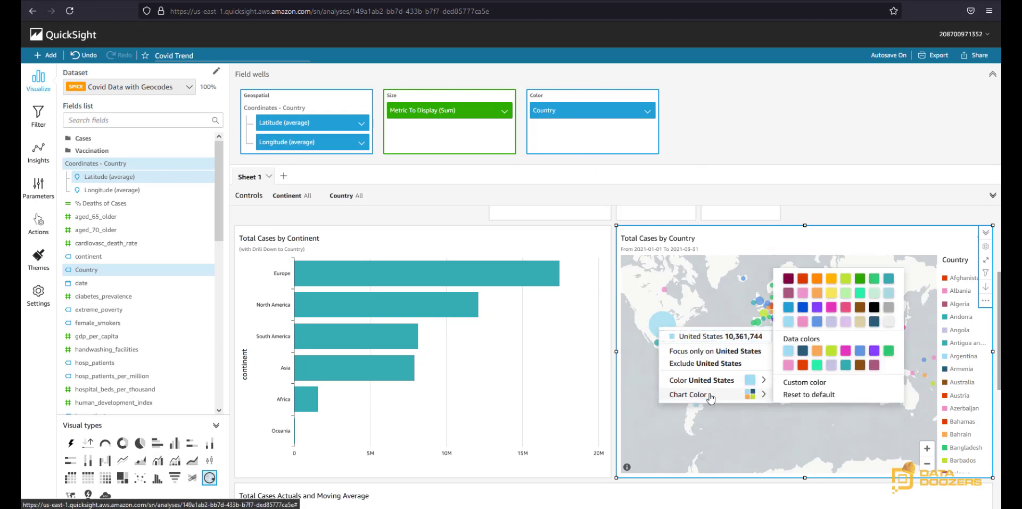
pyautogui.click(848, 366)
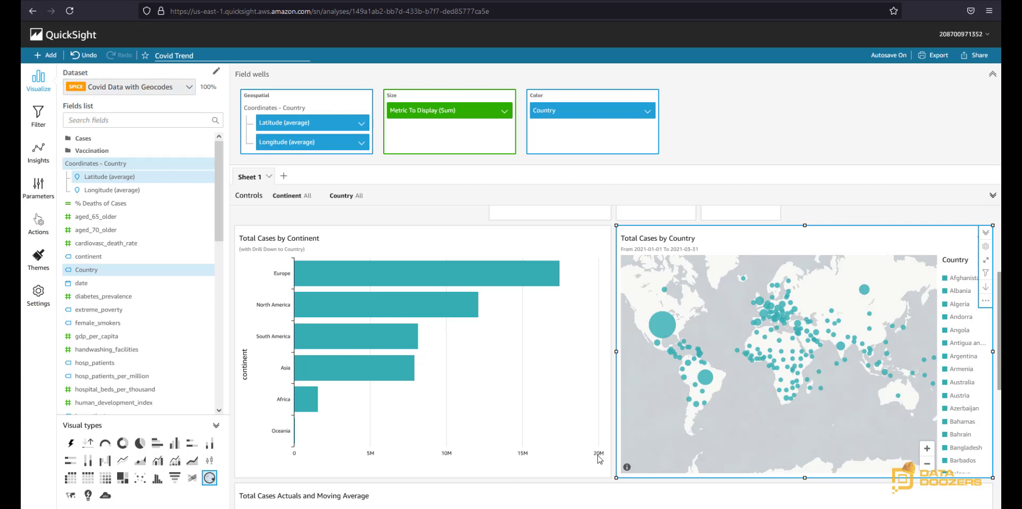
# Step: Uncheck Show legend in the map's Legend format settings
pyautogui.click(985, 248)
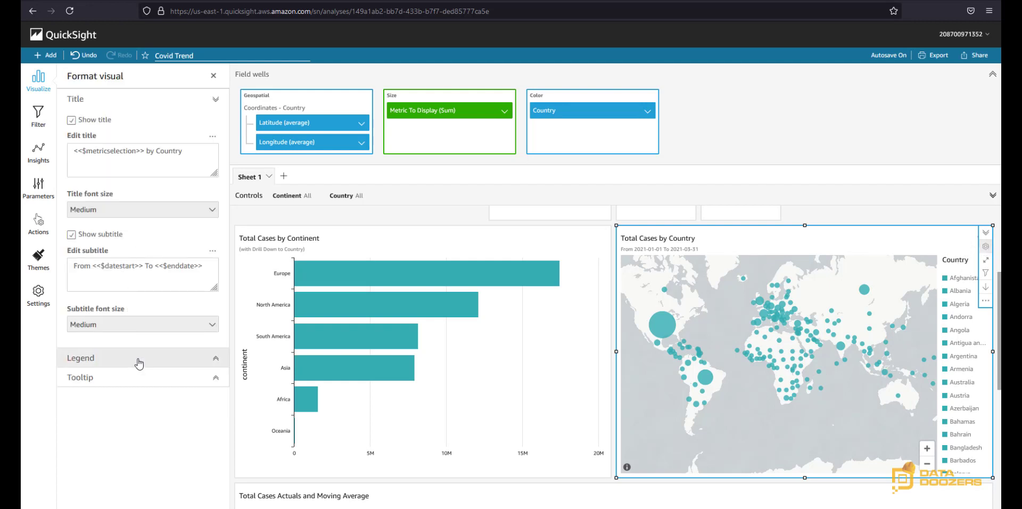
pyautogui.click(139, 364)
pyautogui.click(70, 140)
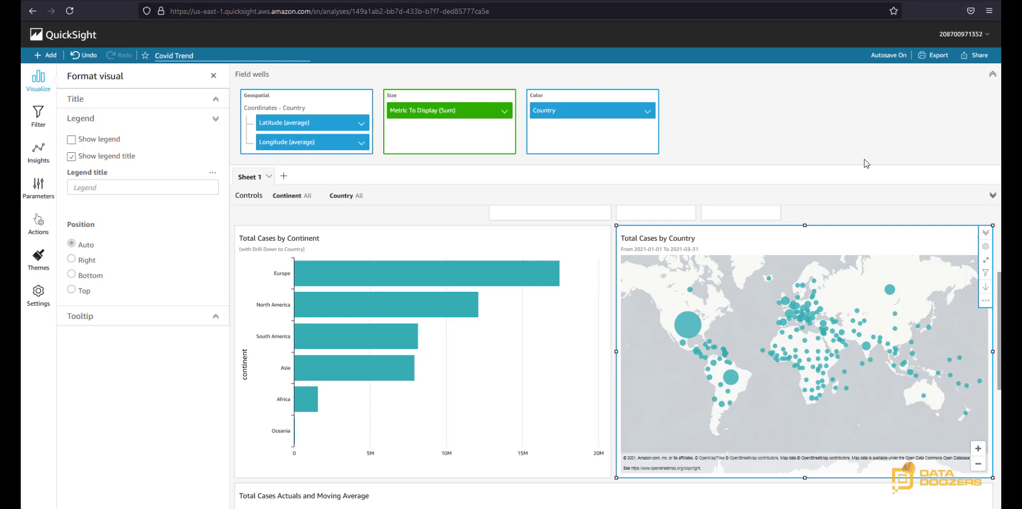
pyautogui.moveTo(690, 322)
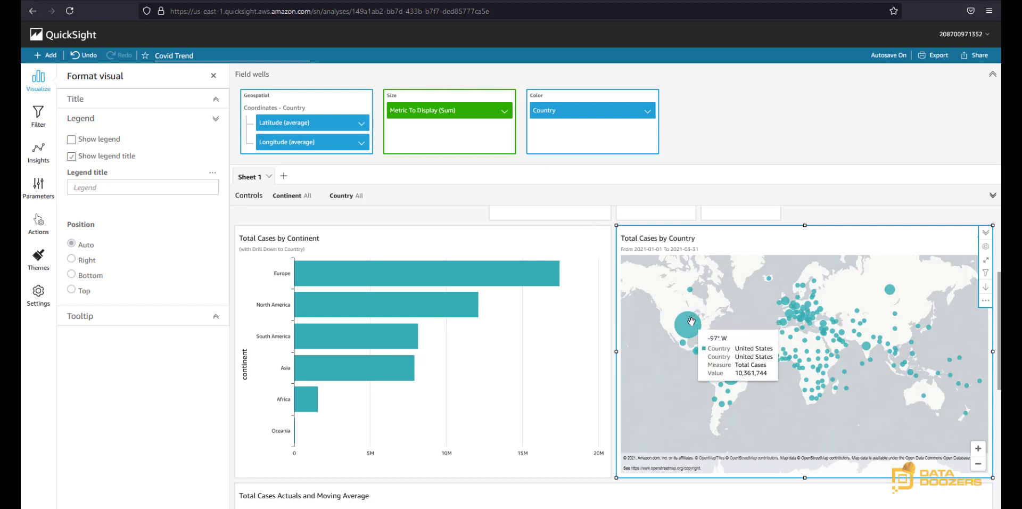
# Step: Start a new map action and name it 'See Travel Suggestions'
pyautogui.click(985, 246)
pyautogui.click(45, 220)
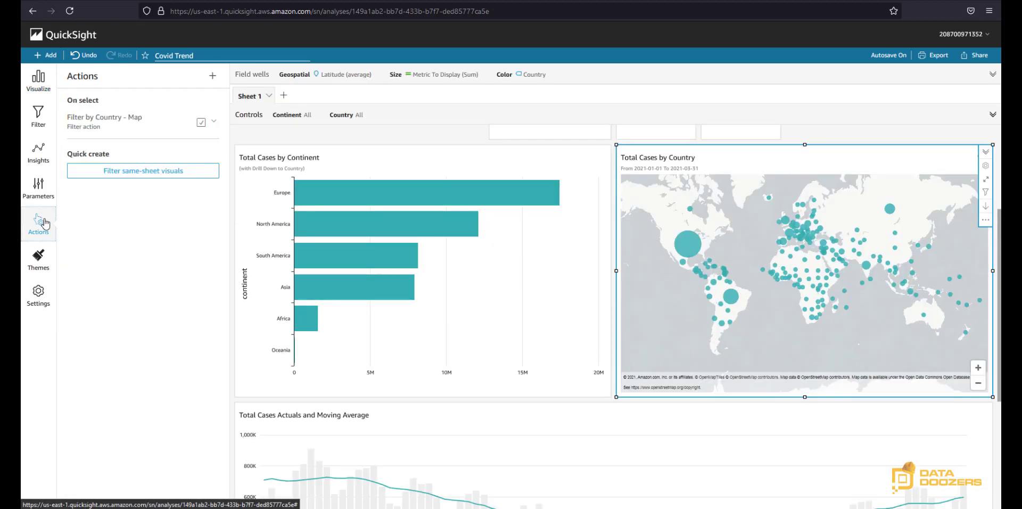
pyautogui.click(215, 78)
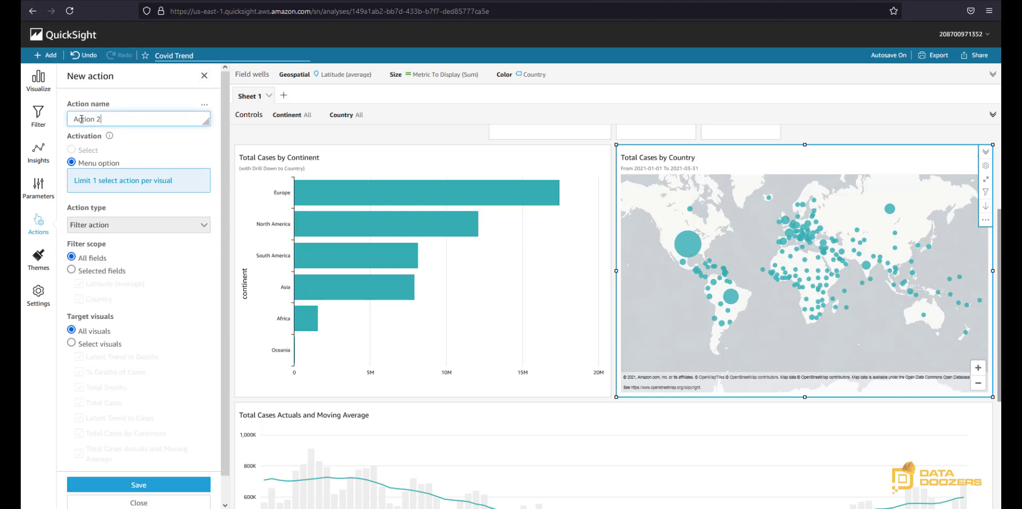
pyautogui.tripleClick(81, 119)
pyautogui.write('See Travel Suggestions')
# Step: Make it a URL action of the CDC notice prefix plus the Country field, and save it
pyautogui.click(203, 224)
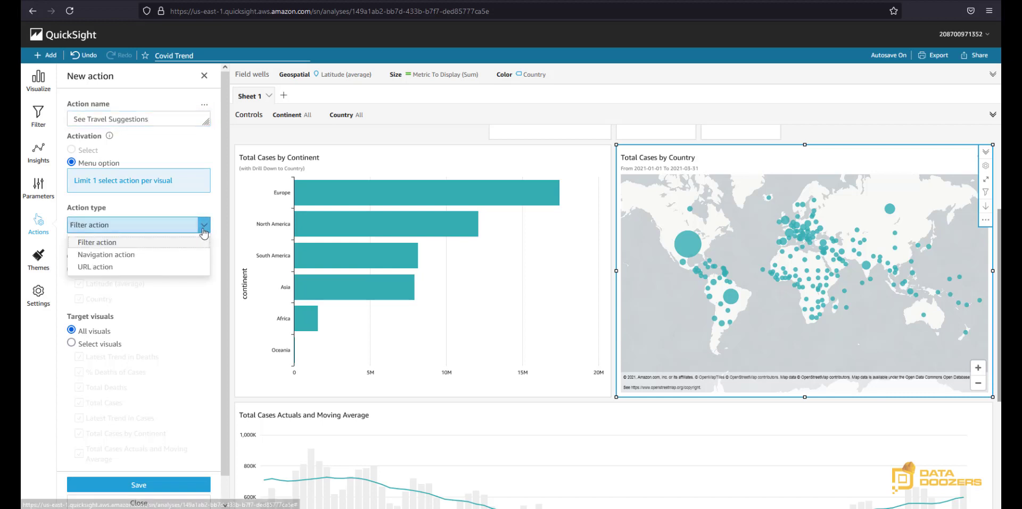
pyautogui.click(97, 267)
pyautogui.click(121, 277)
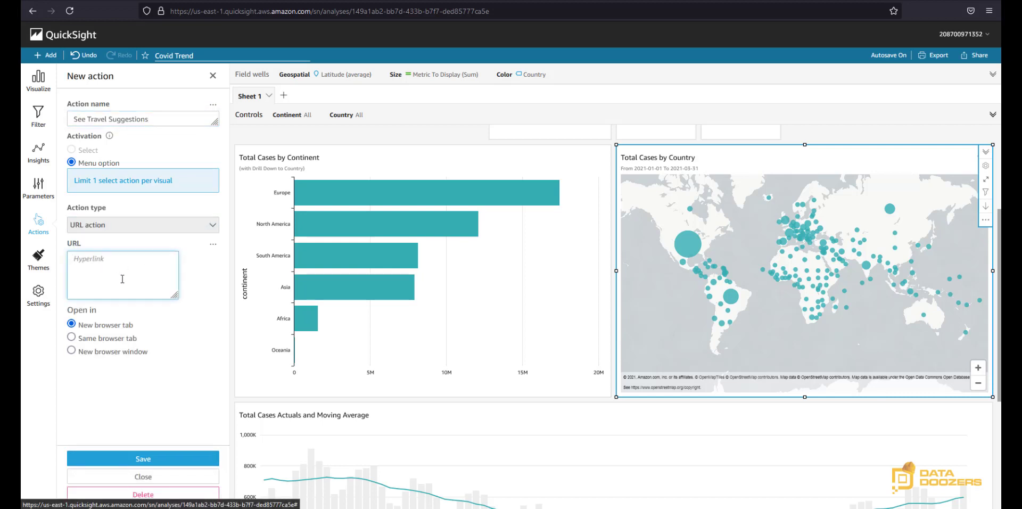
pyautogui.write('https://wwwnc.cdc.gov/travel/notices/covid-3/coronavirus-')
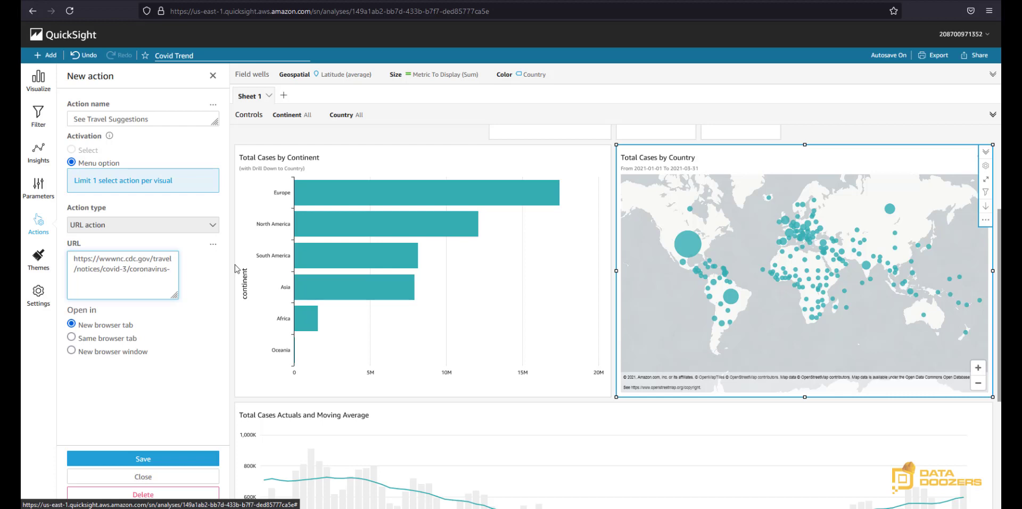
pyautogui.click(213, 244)
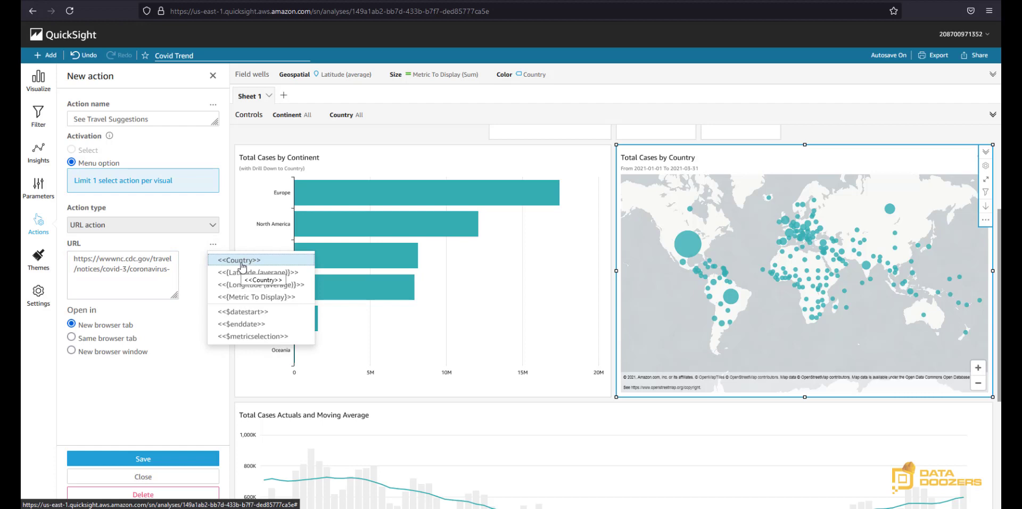
pyautogui.click(242, 260)
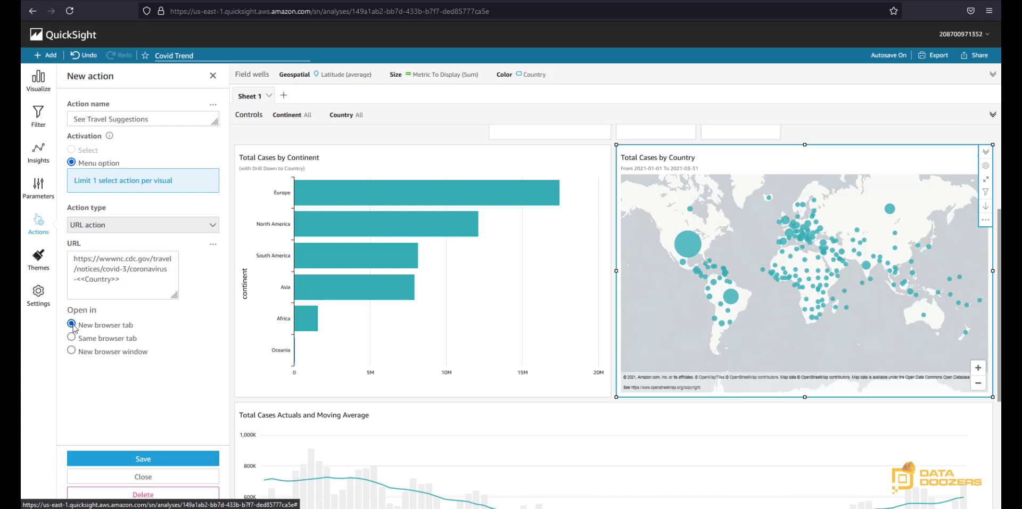
pyautogui.click(165, 459)
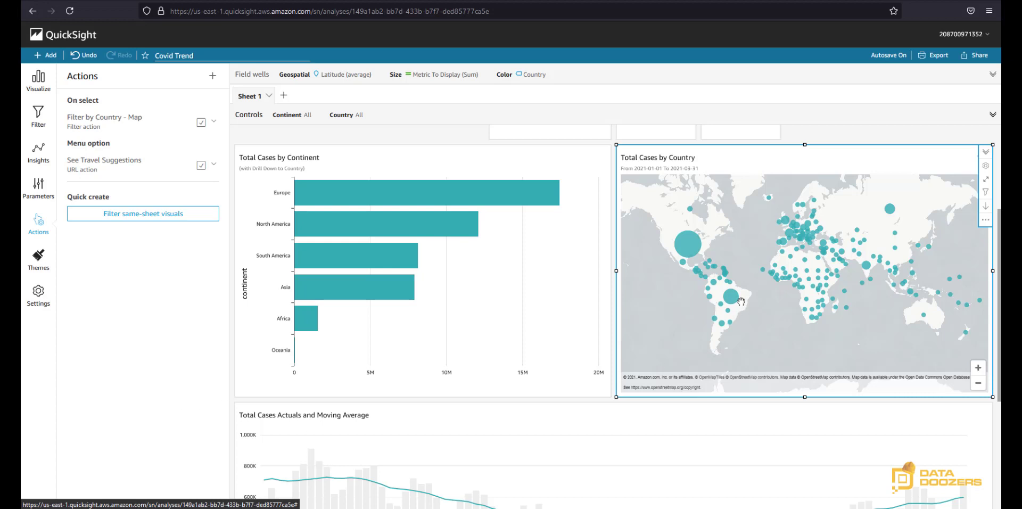
# Step: Filter to Brazil via its bubble, clear the filter, then reopen Brazil's data-point menu
pyautogui.moveTo(731, 295)
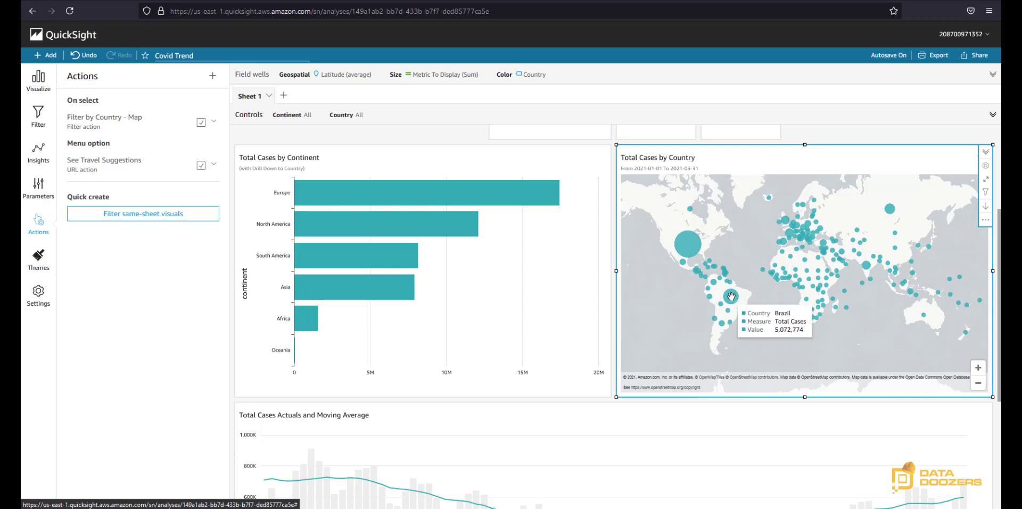
pyautogui.click(731, 296)
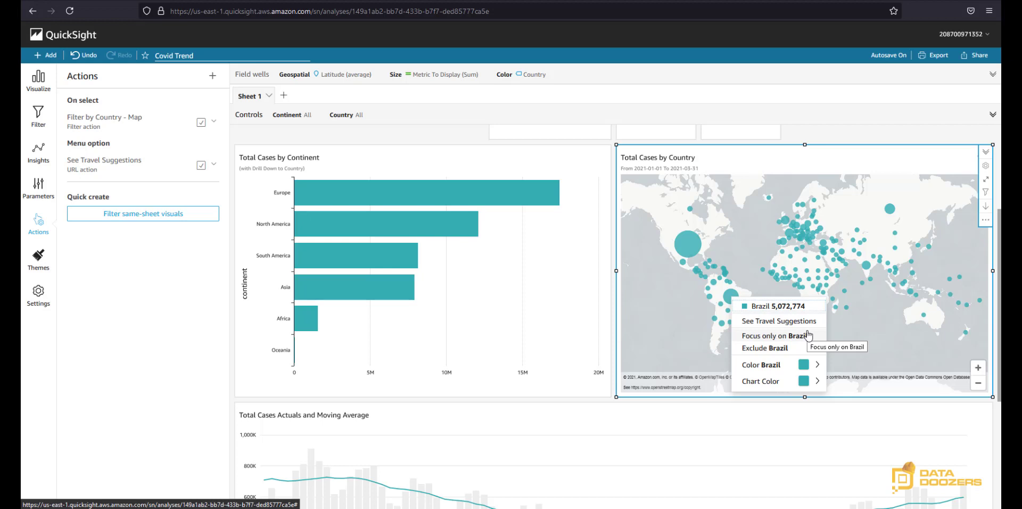
pyautogui.click(817, 136)
pyautogui.scroll(3, 818, 135)
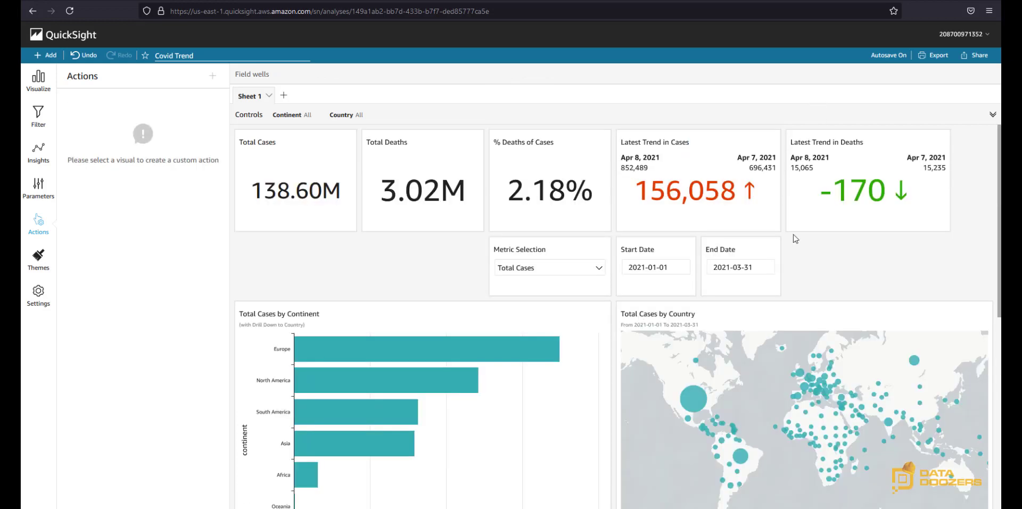
pyautogui.click(738, 455)
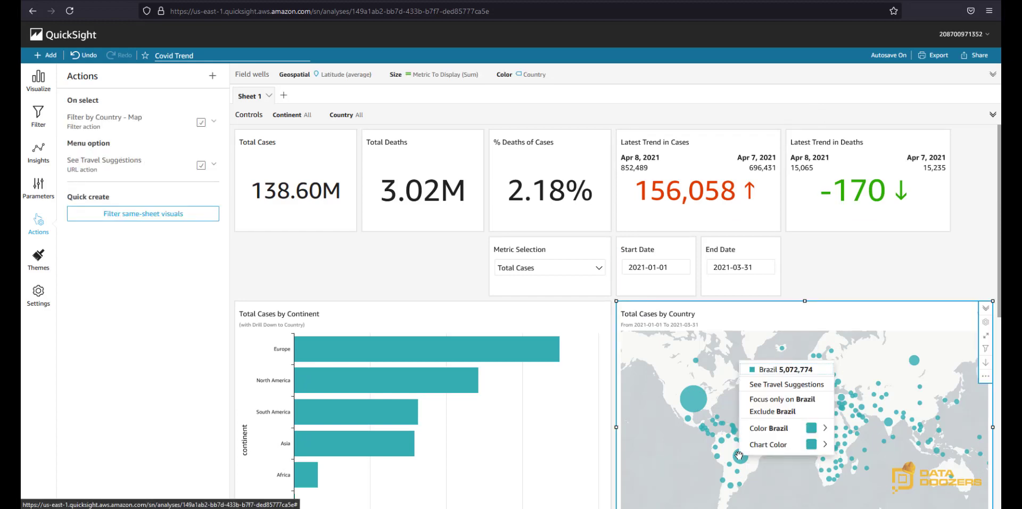
pyautogui.click(739, 458)
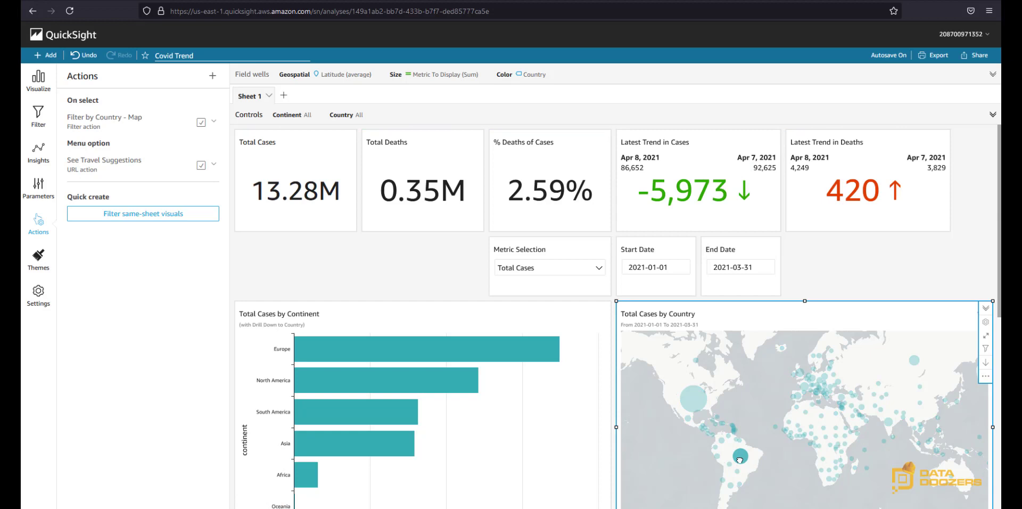
pyautogui.click(740, 457)
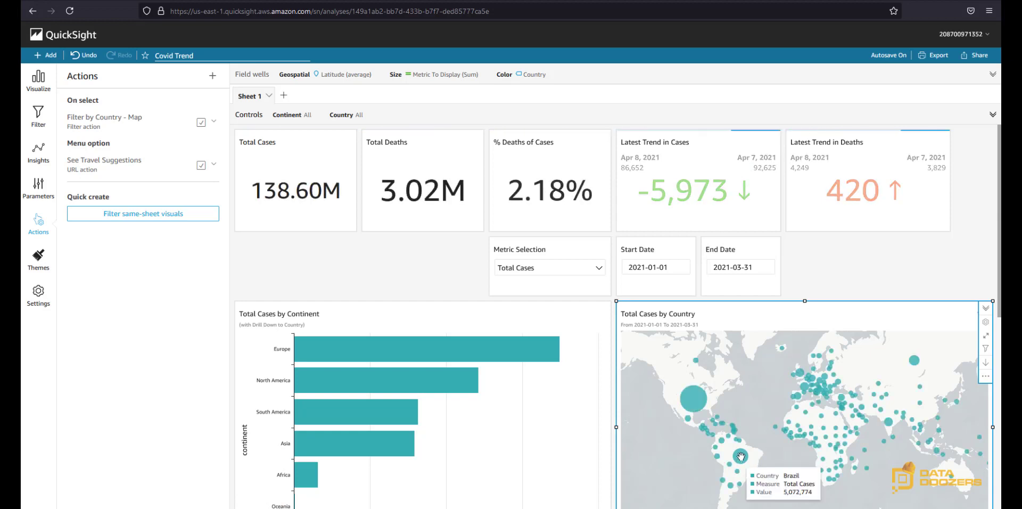
pyautogui.click(741, 455)
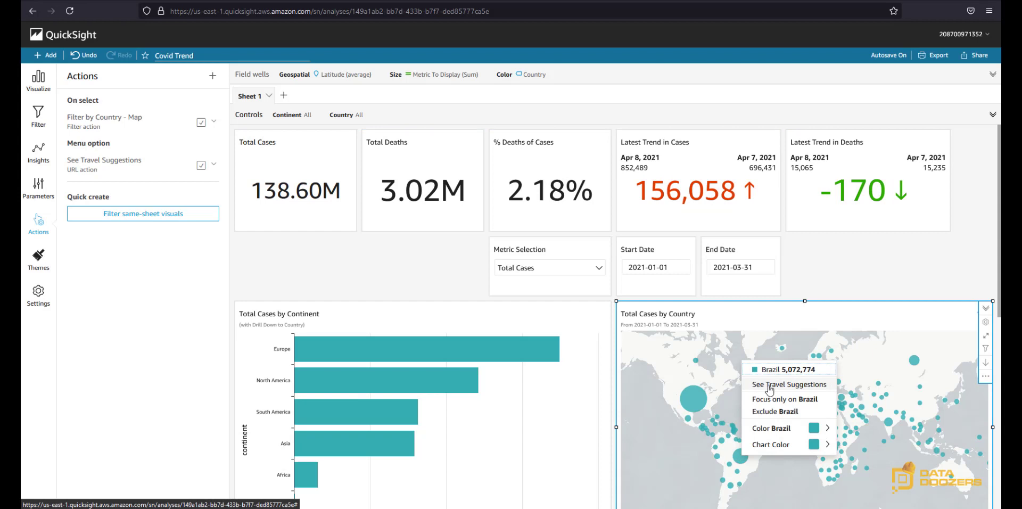
# Step: Open Brazil's CDC travel page and inspect the country part of its web address
pyautogui.click(810, 385)
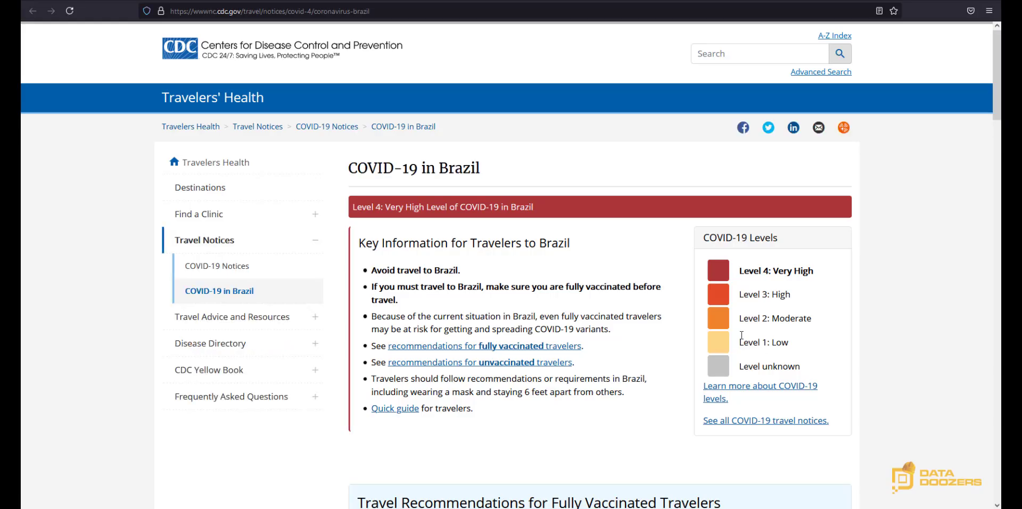
pyautogui.click(332, 7)
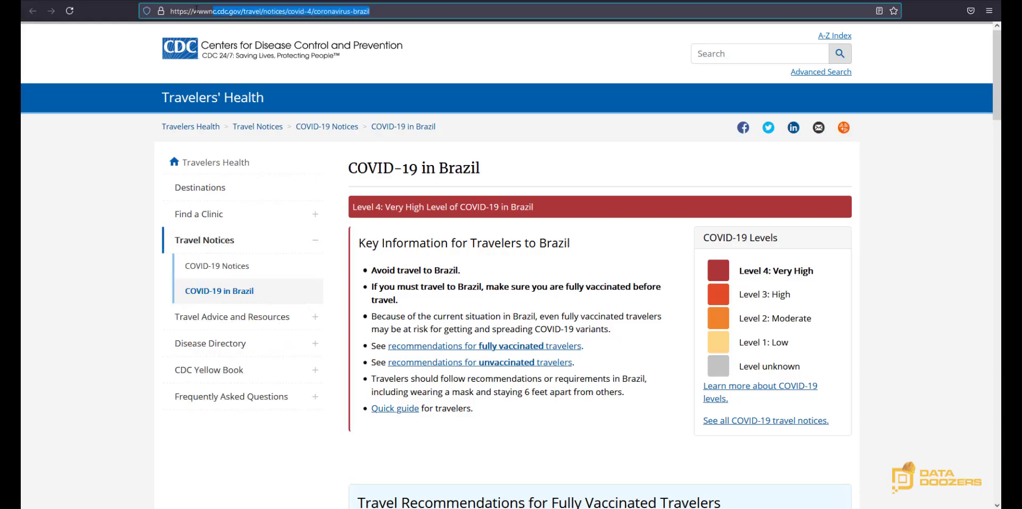
pyautogui.click(355, 11)
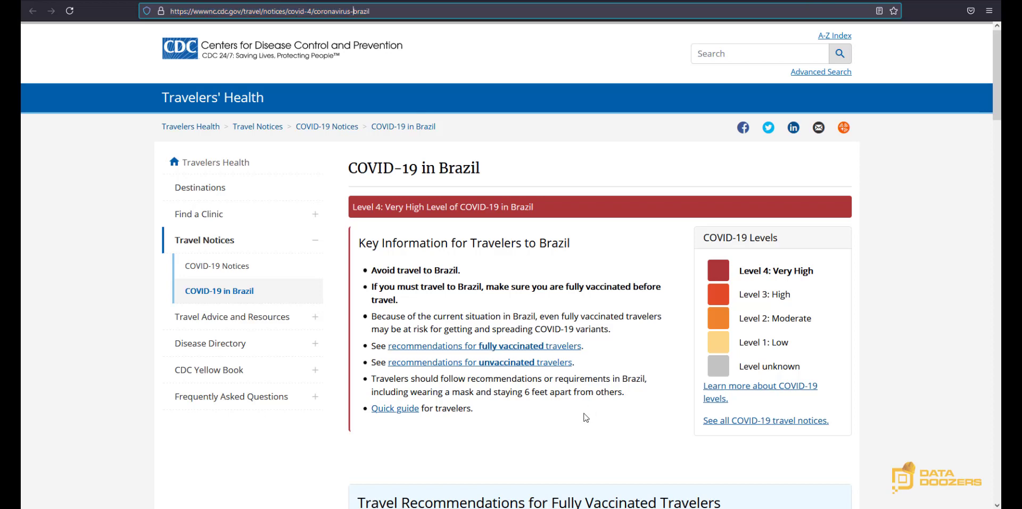
pyautogui.scroll(-4, 586, 418)
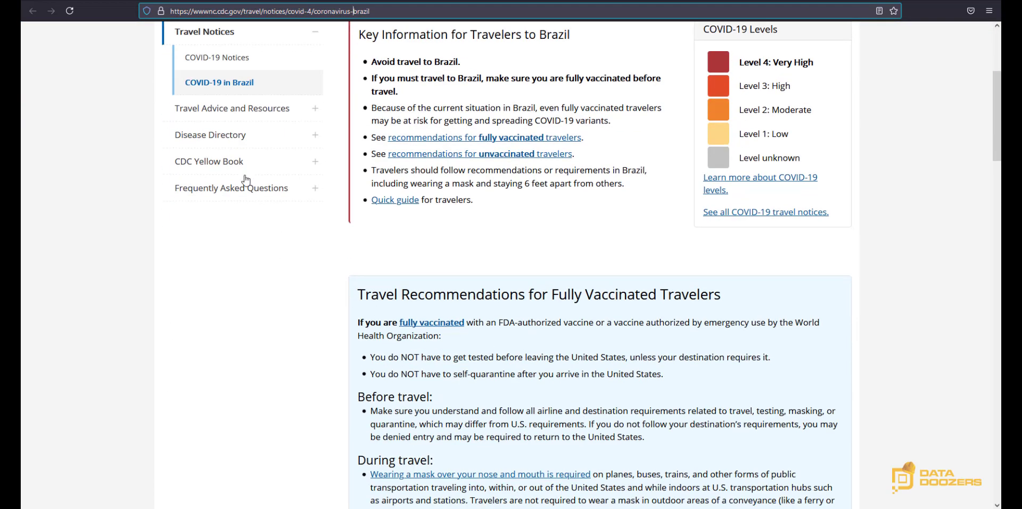
pyautogui.hotkey('ctrl', 'w')
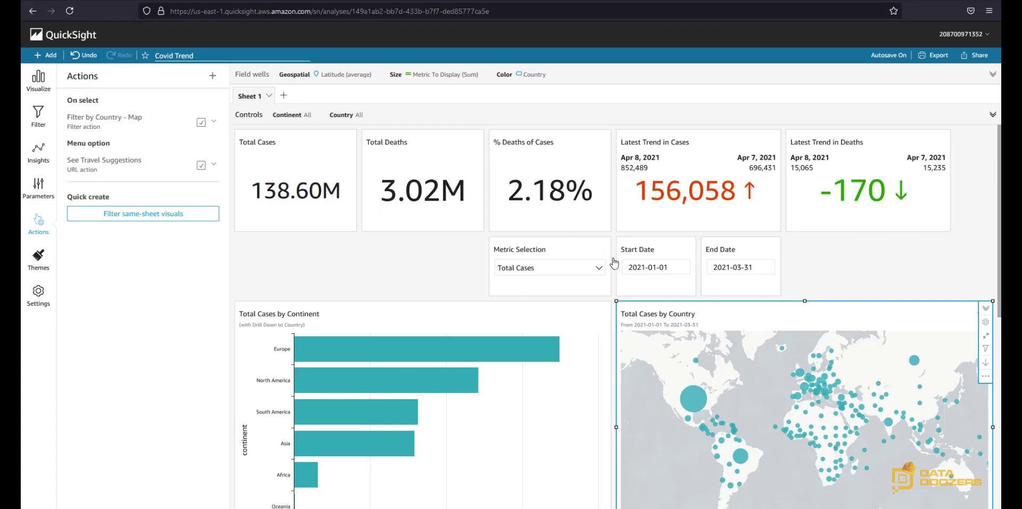
# Step: Open Canada's CDC travel page via See Travel Suggestions, then return to the Covid Trend analysis
pyautogui.click(696, 362)
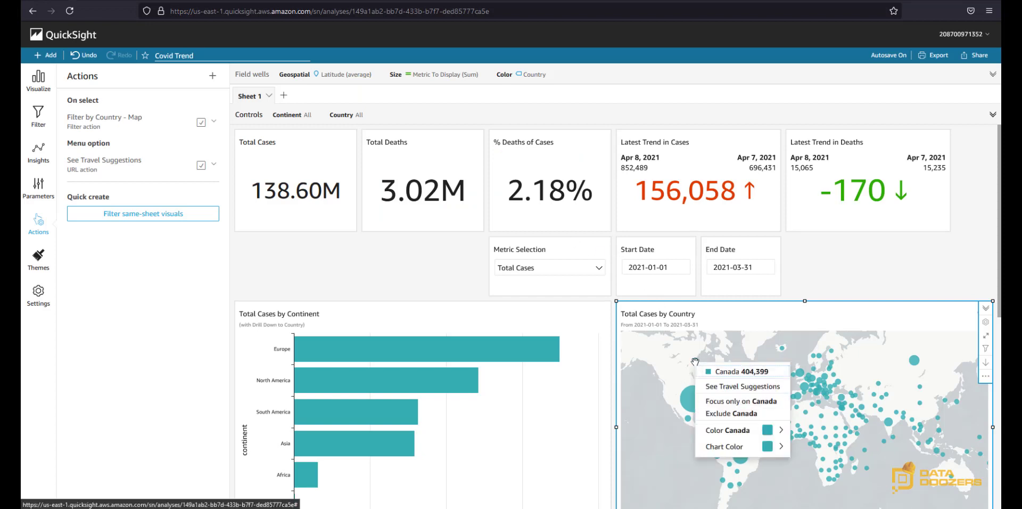
pyautogui.click(765, 393)
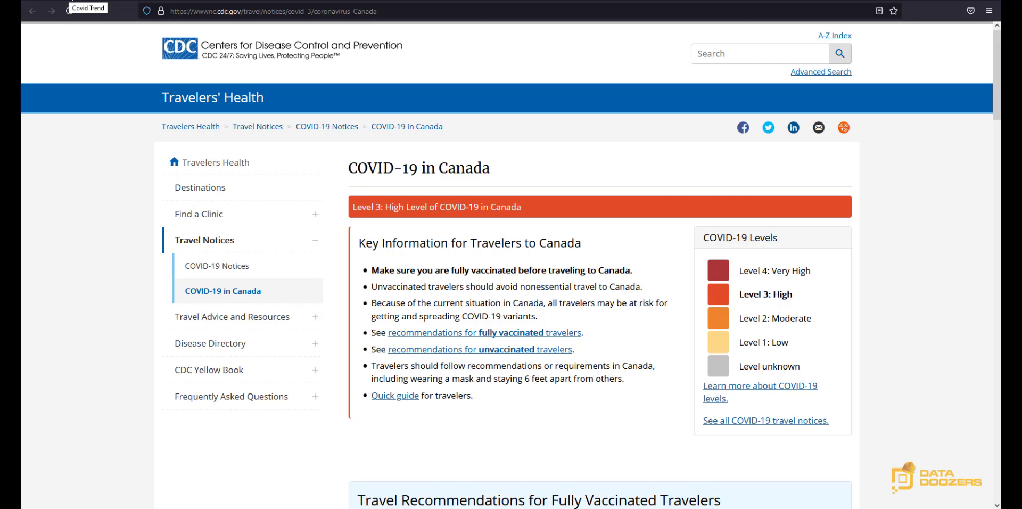
pyautogui.click(64, 7)
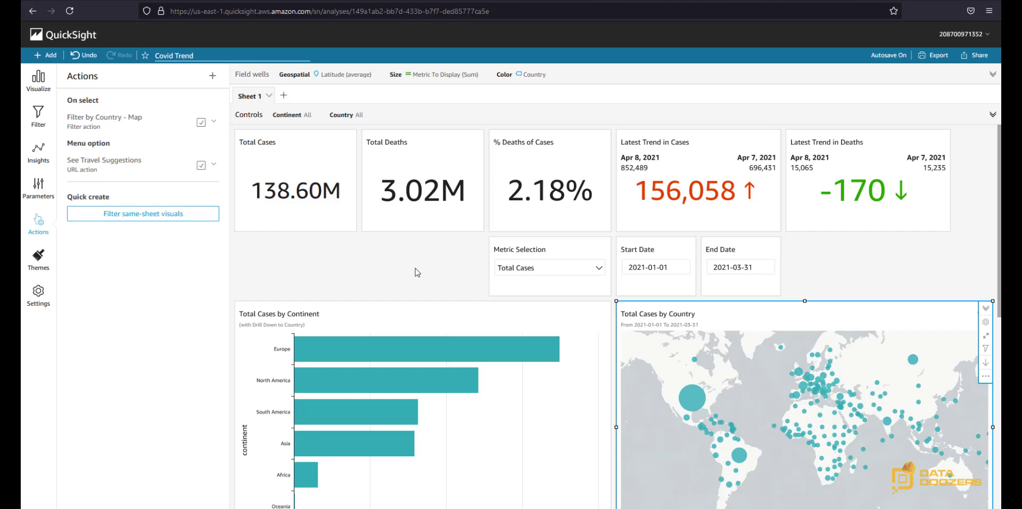
# Step: Zoom the Total Cases by Country map in on Europe to reach Bosnia and Herzegovina
pyautogui.moveTo(691, 396)
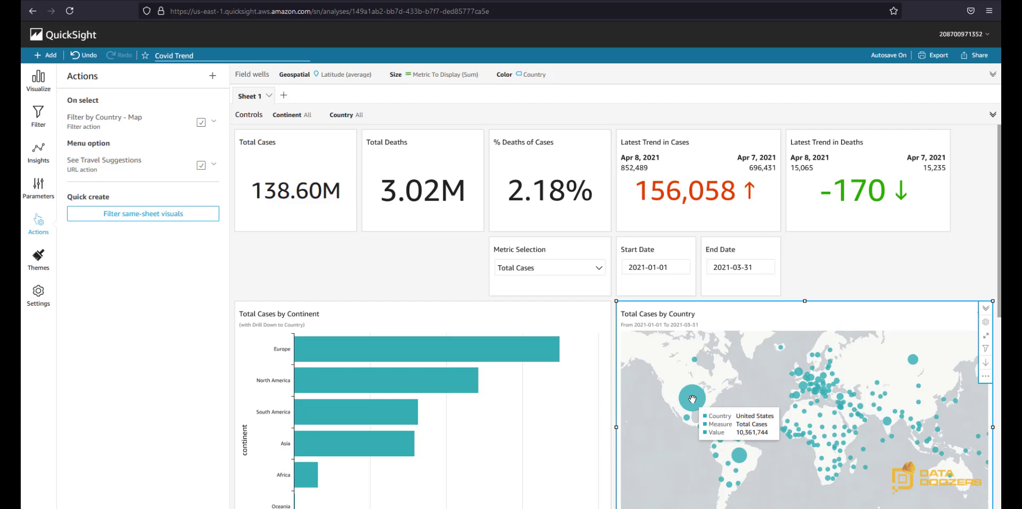
pyautogui.scroll(3, 787, 389)
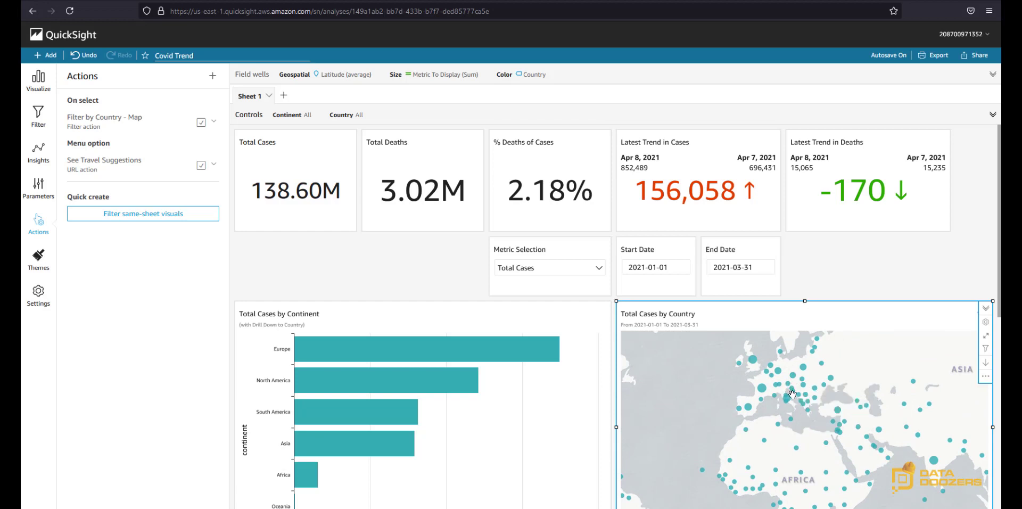
pyautogui.moveTo(808, 397)
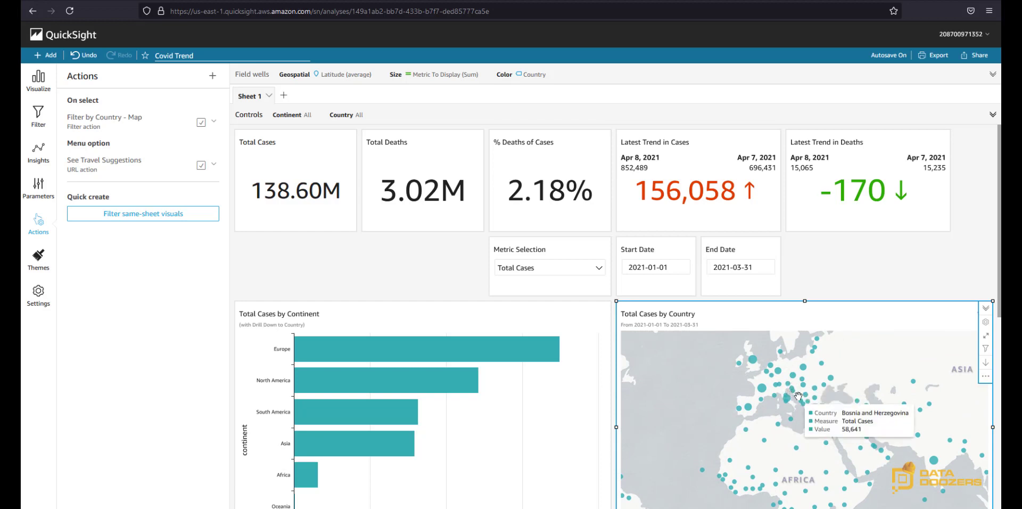
# Step: Run See Travel Suggestions on the Bosnia and Herzegovina bubble, which lands on a 404 page
pyautogui.click(798, 396)
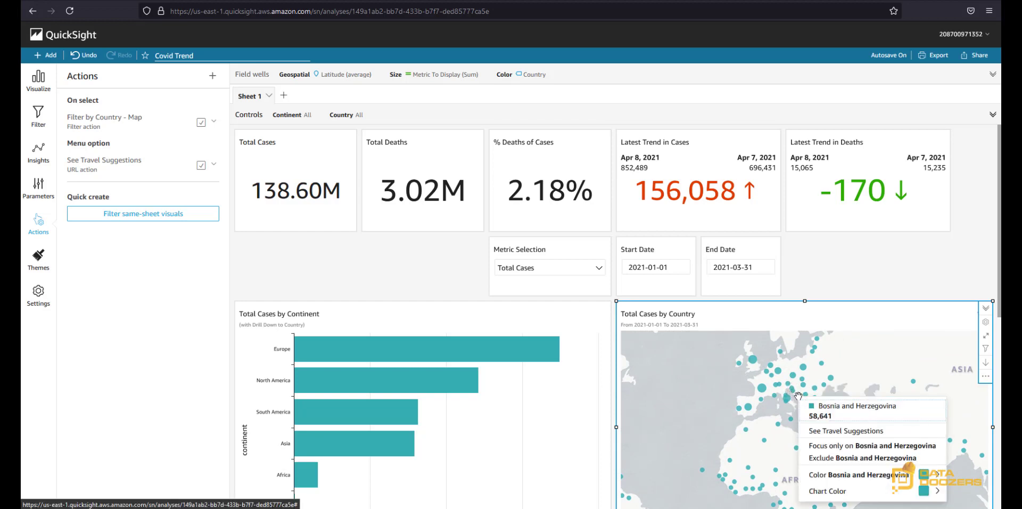
pyautogui.click(841, 431)
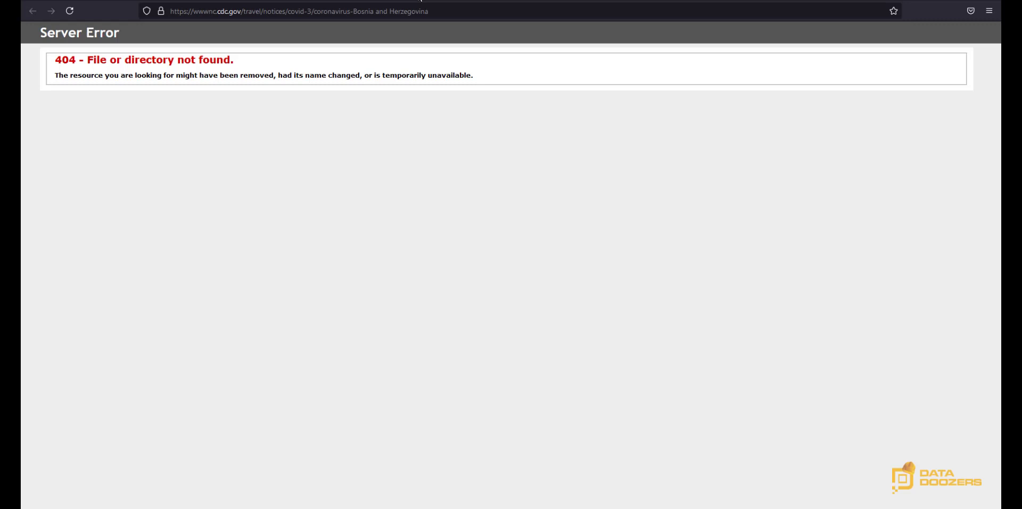
# Step: Replace the spaces in the Bosnia and Herzegovina CDC address with hyphens and reload it
pyautogui.click(376, 12)
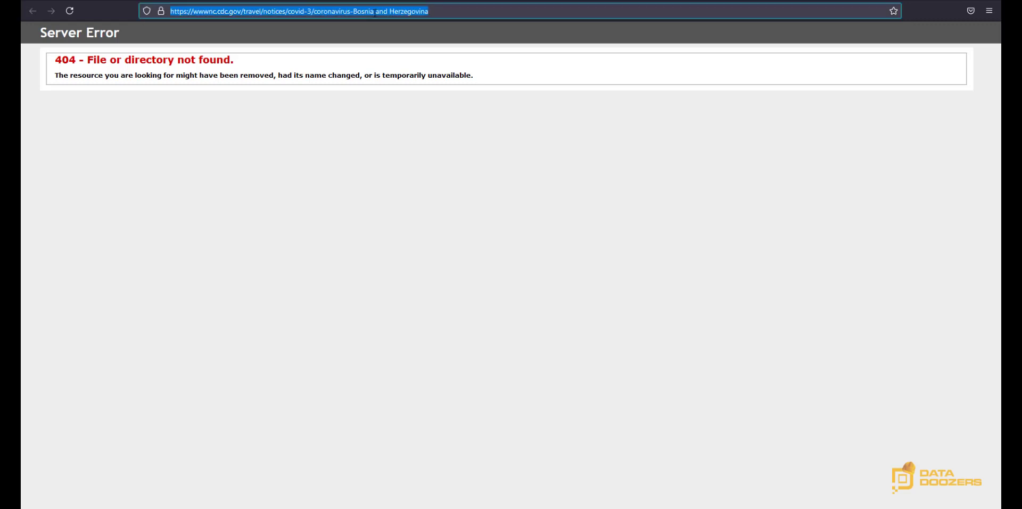
pyautogui.click(377, 12)
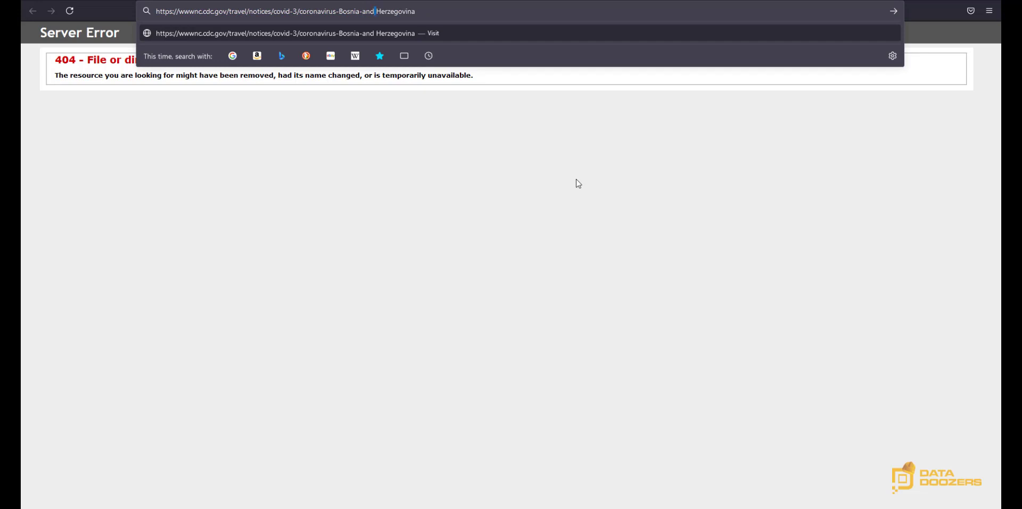
pyautogui.press('BackSpace')
pyautogui.write('-')
pyautogui.press('Return')
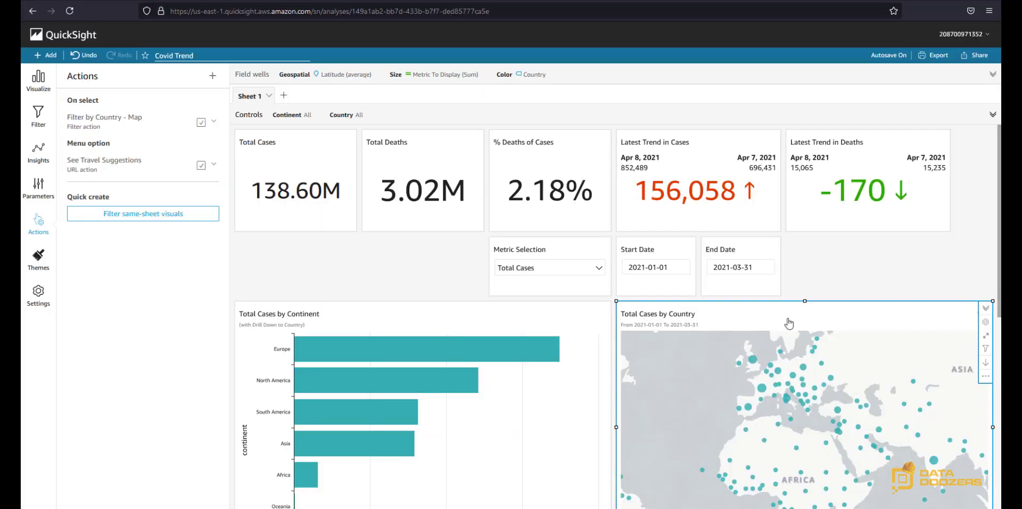
# Step: Create a new calculated field named 'Country with dash'
pyautogui.moveTo(825, 378)
pyautogui.click(48, 57)
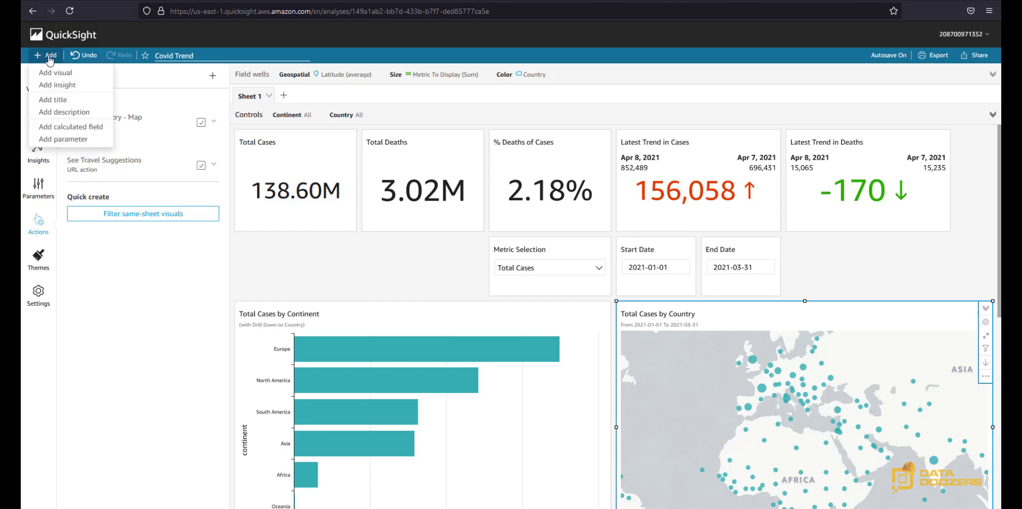
pyautogui.click(70, 127)
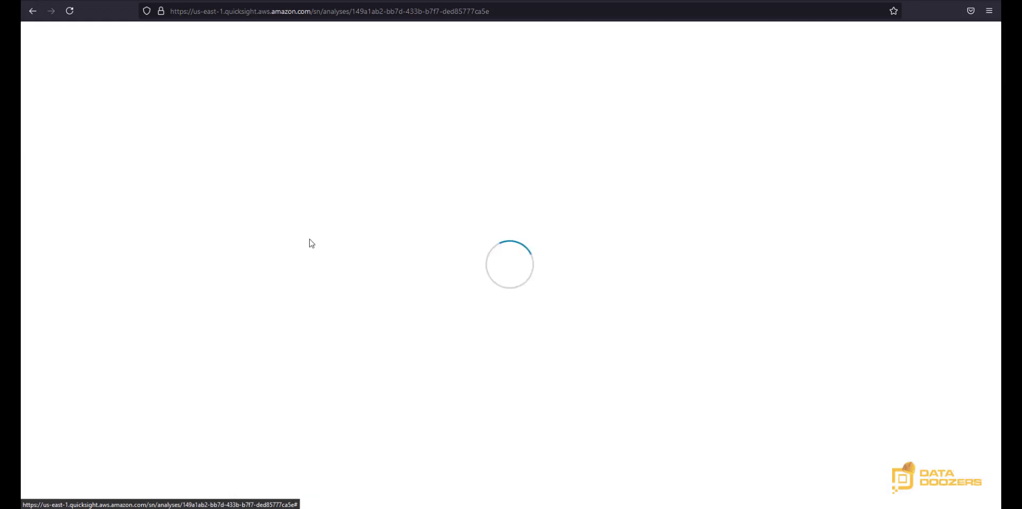
pyautogui.write('C')
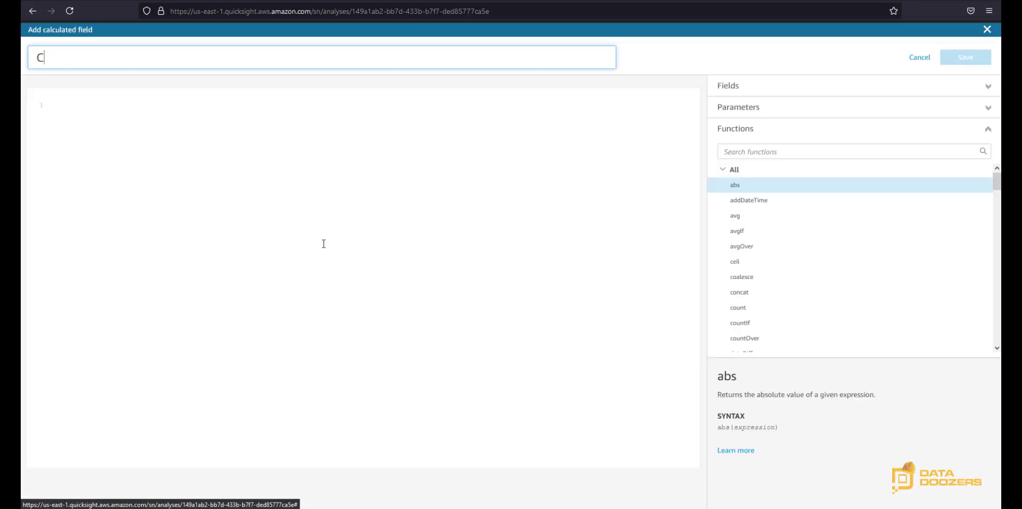
pyautogui.write('ountry with dash')
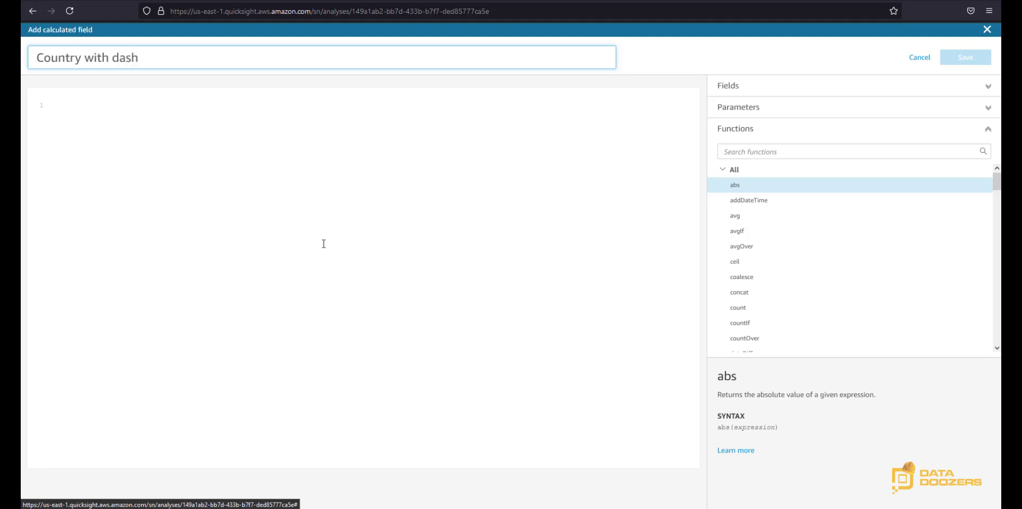
pyautogui.click(102, 105)
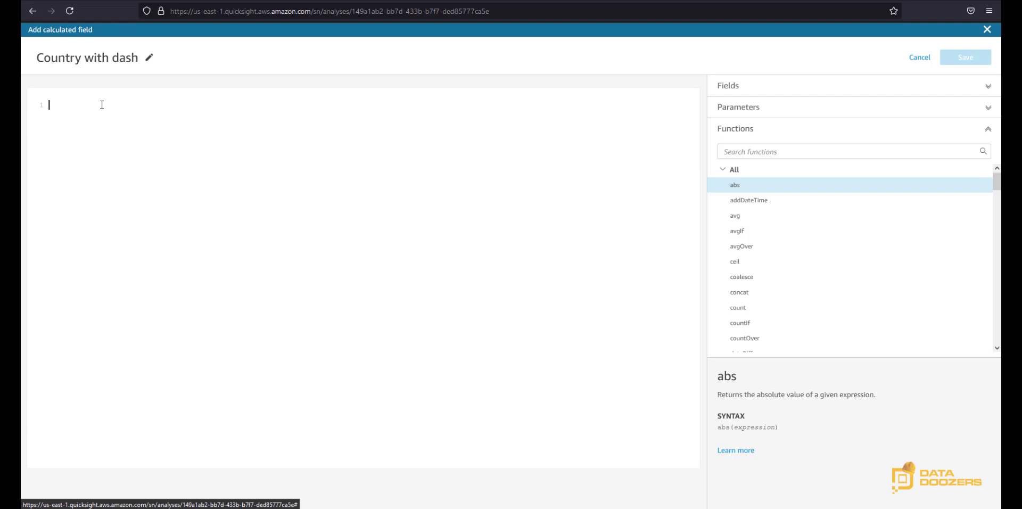
# Step: Give it the formula replace({Country}, ' ', '-') and save the field
pyautogui.click(758, 148)
pyautogui.write('r')
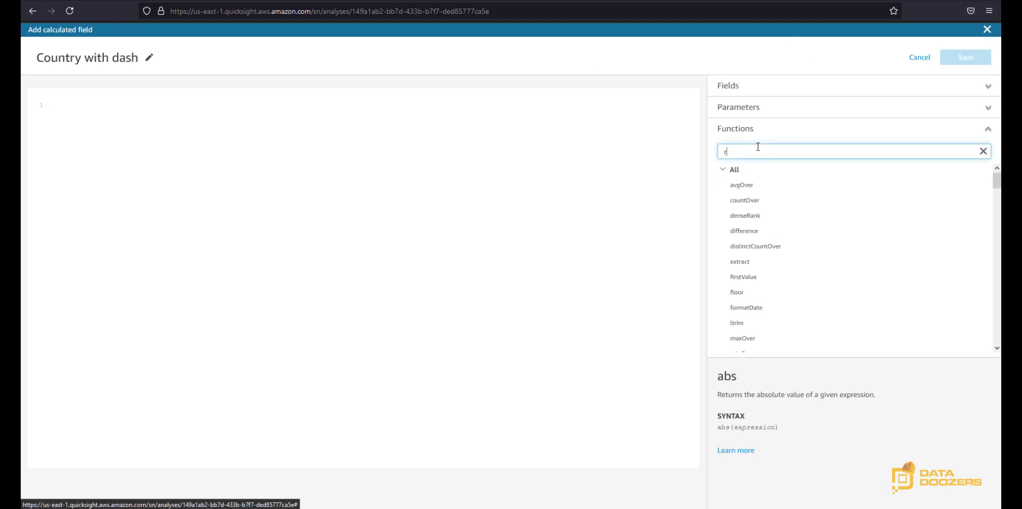
pyautogui.write('epl')
pyautogui.click(754, 187)
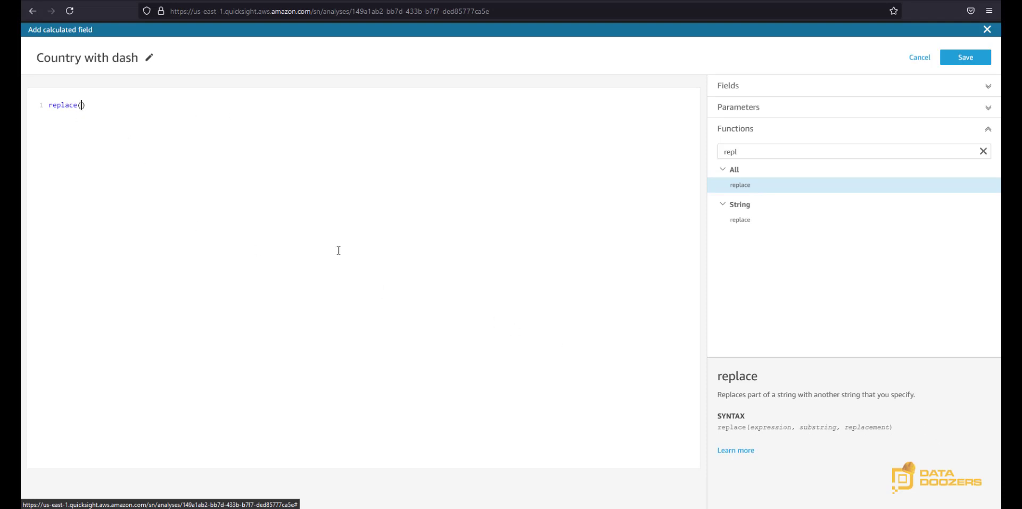
pyautogui.write('ce({Cou')
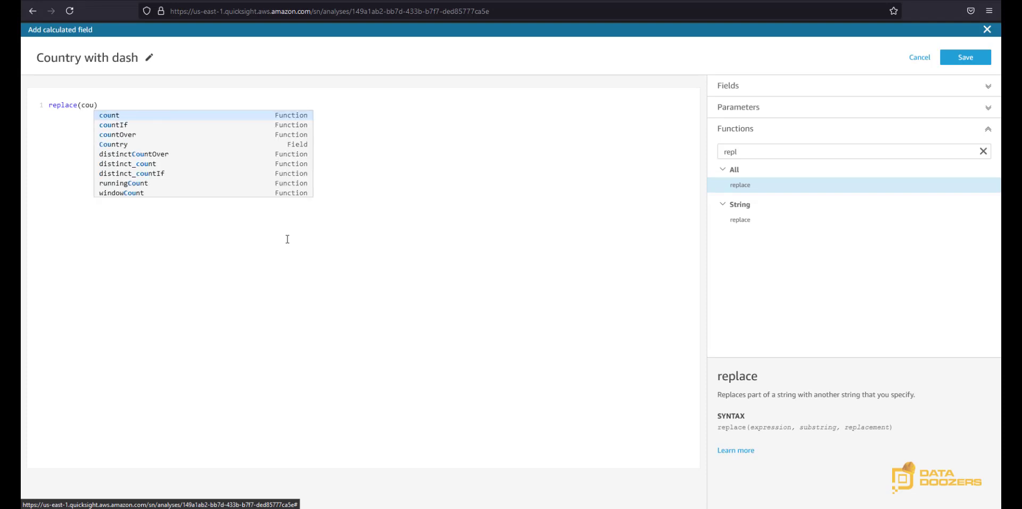
pyautogui.write('ntr')
pyautogui.press('Return')
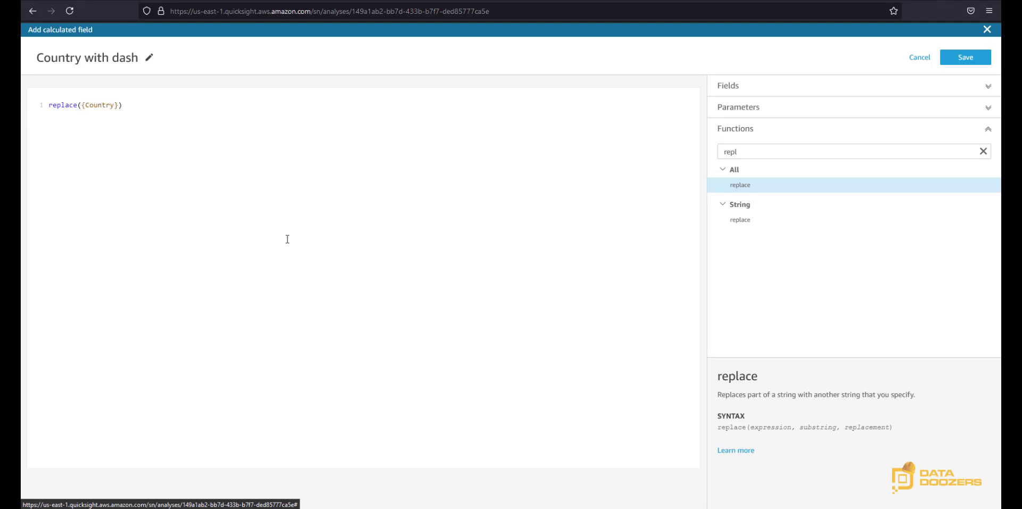
pyautogui.write(", ' ', '-'")
pyautogui.moveTo(132, 104); pyautogui.dragTo(154, 105)
pyautogui.write('-')
pyautogui.click(965, 57)
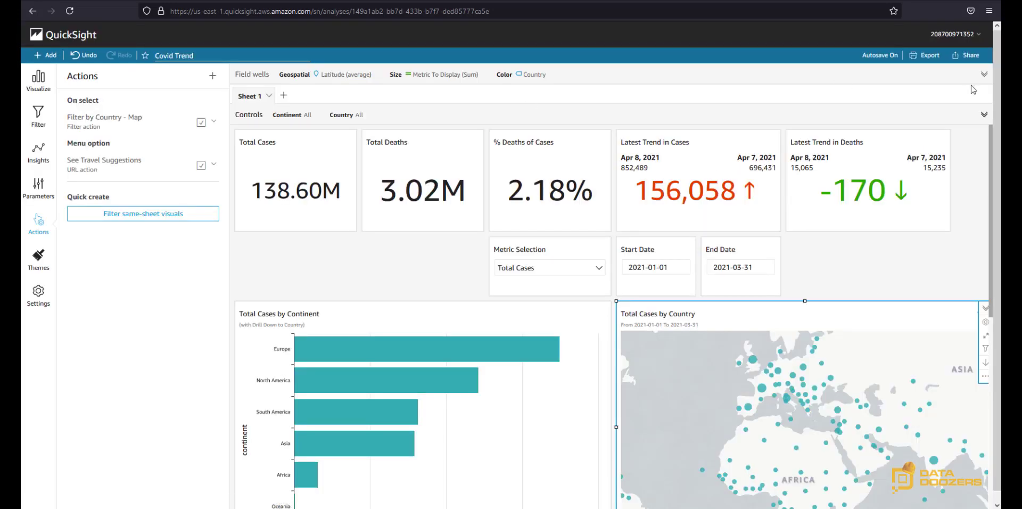
# Step: Put Country with dash in the map's Color well in place of Country
pyautogui.click(38, 80)
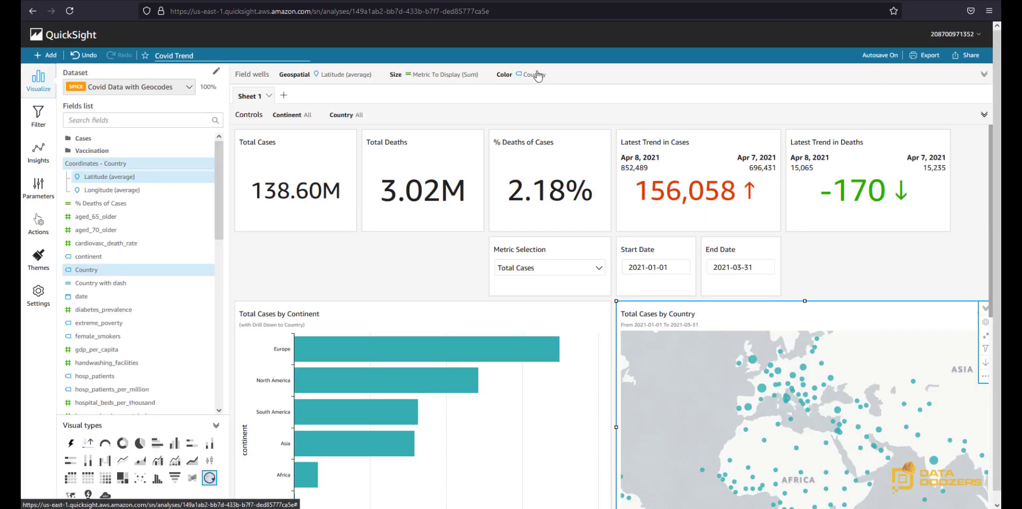
pyautogui.click(983, 75)
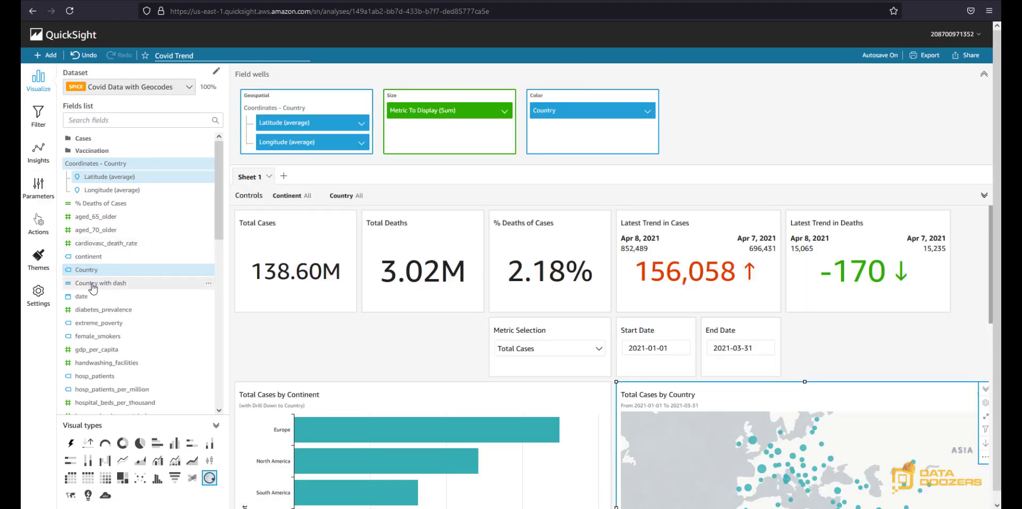
pyautogui.moveTo(92, 287); pyautogui.dragTo(570, 115)
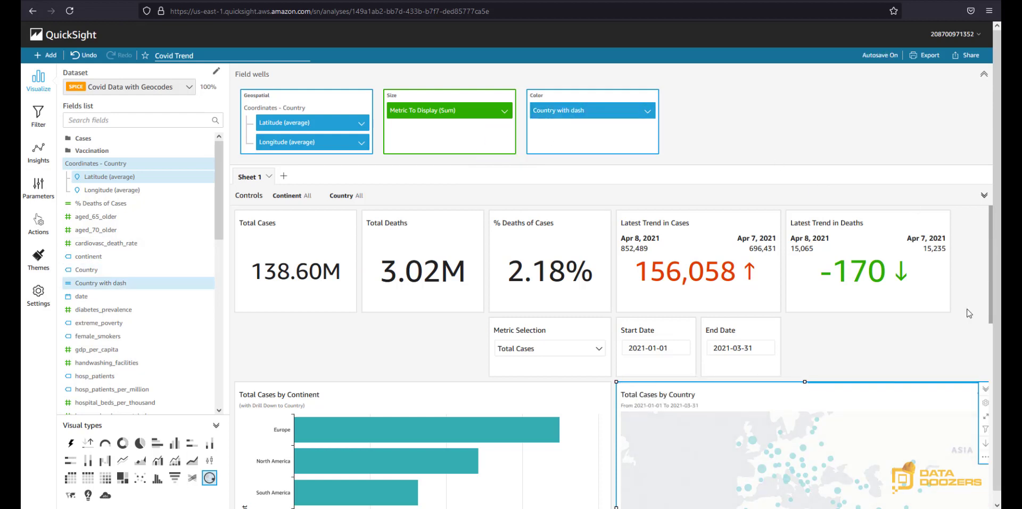
pyautogui.scroll(-3, 968, 305)
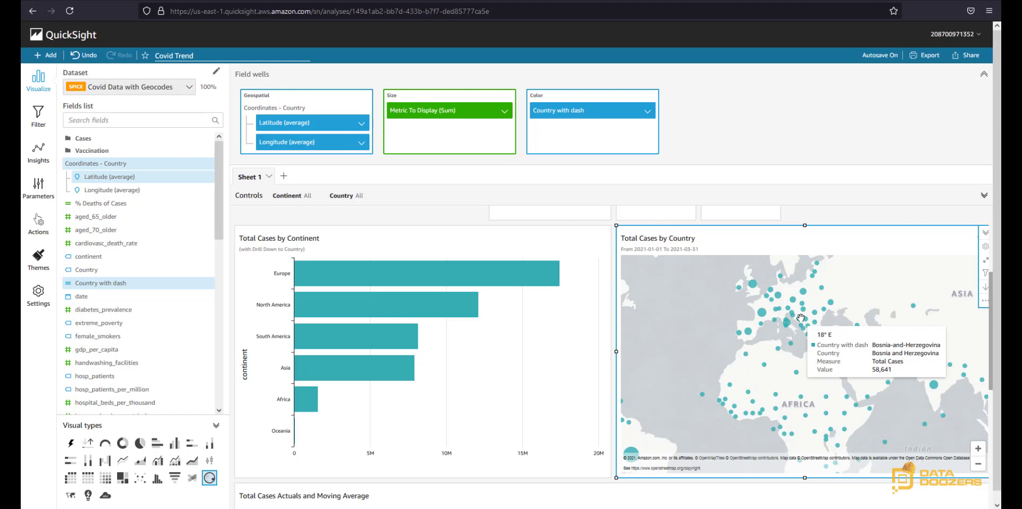
# Step: Hide Longitude and Country with dash from the map tooltip, then show the visual's actions
pyautogui.click(985, 250)
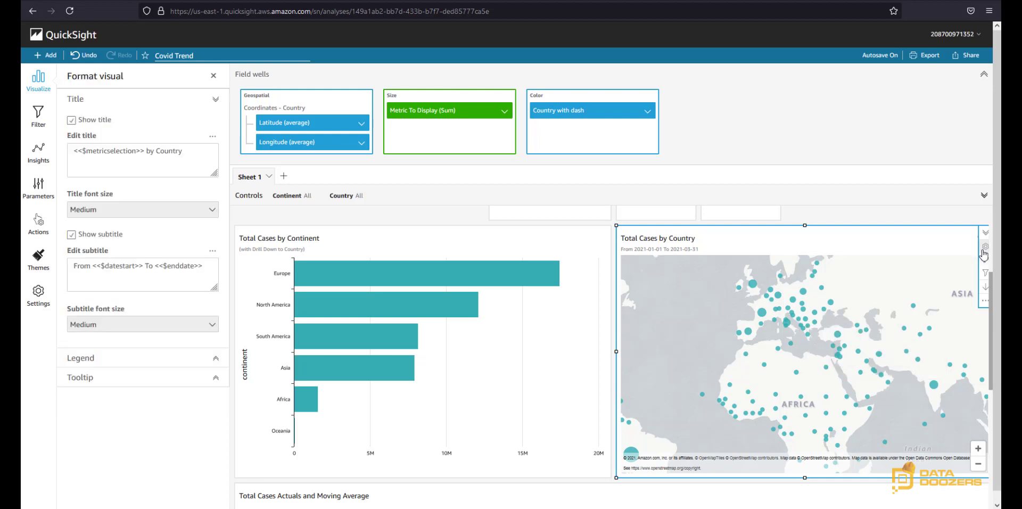
pyautogui.click(138, 384)
pyautogui.click(206, 295)
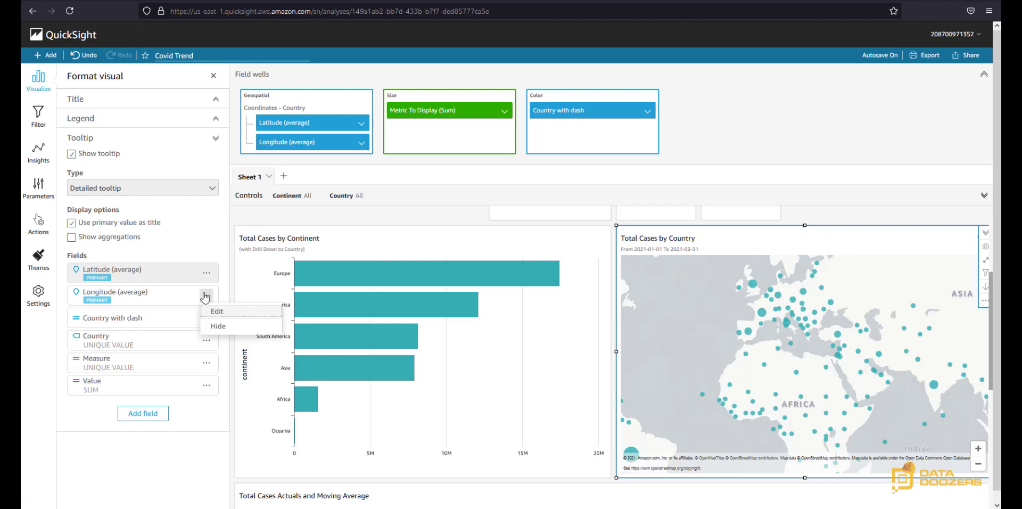
pyautogui.click(213, 327)
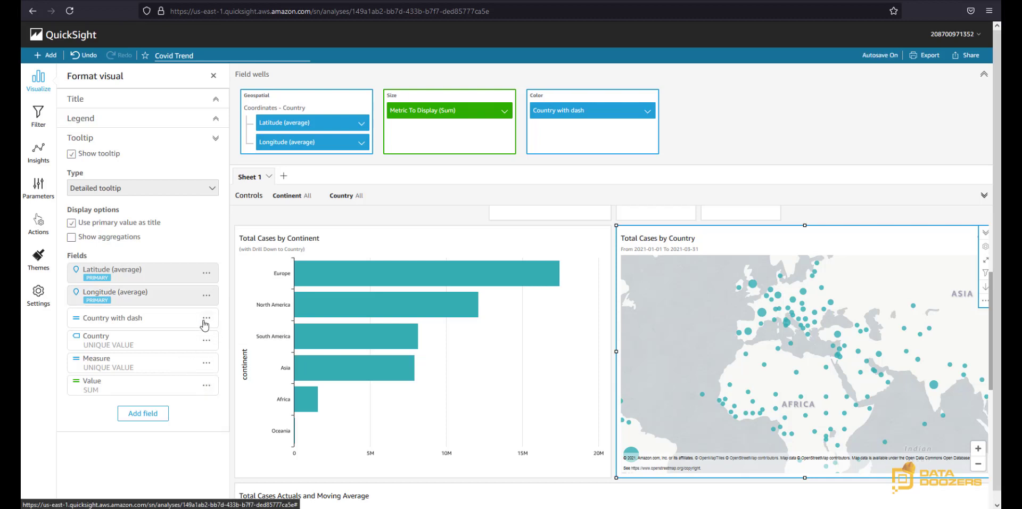
pyautogui.click(206, 318)
pyautogui.click(218, 348)
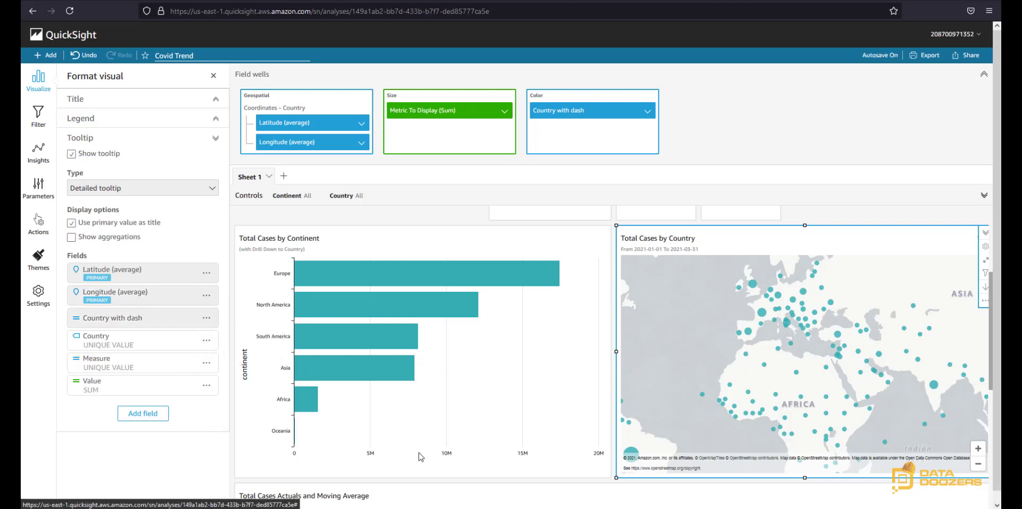
pyautogui.moveTo(809, 319)
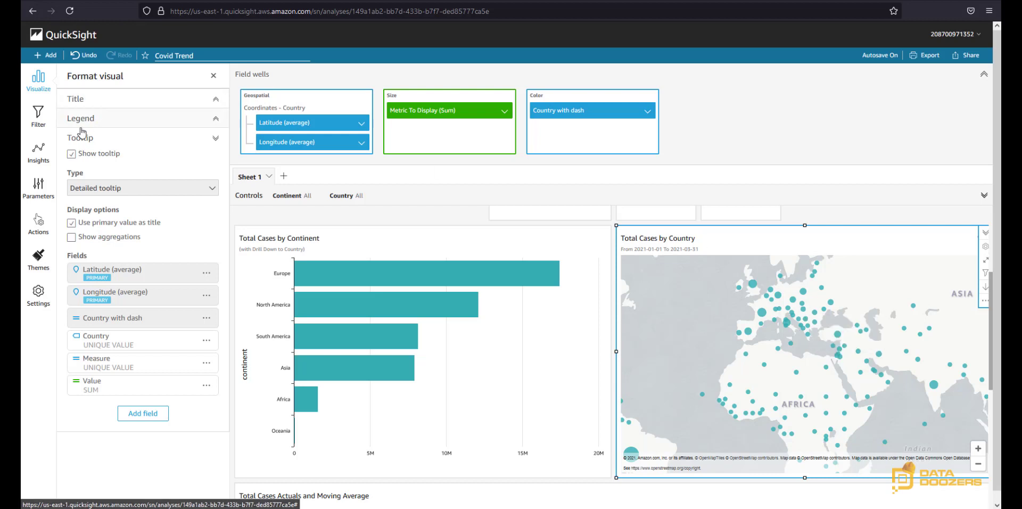
pyautogui.click(45, 229)
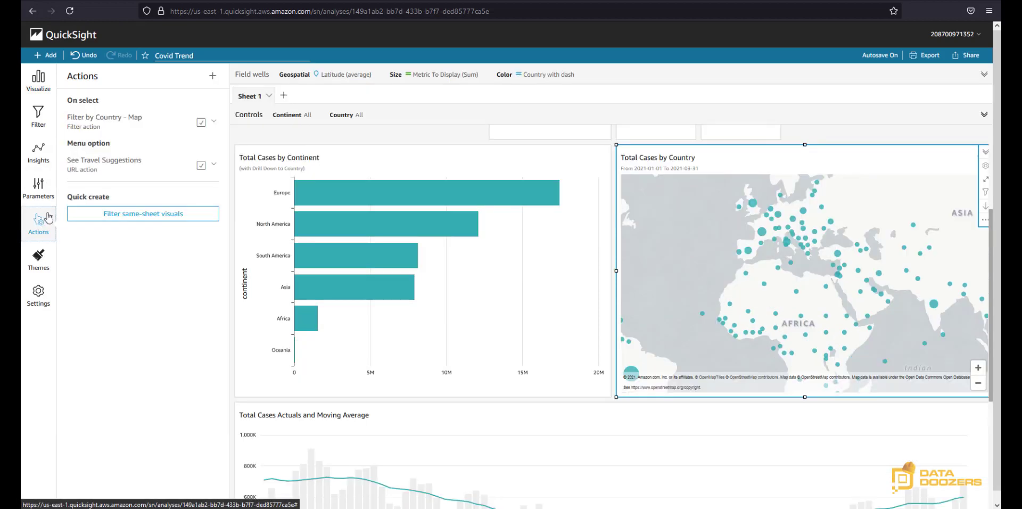
# Step: Make the See Travel Suggestions URL end with <<Country with dash>> instead of <<Country>> and save
pyautogui.click(216, 167)
pyautogui.click(227, 181)
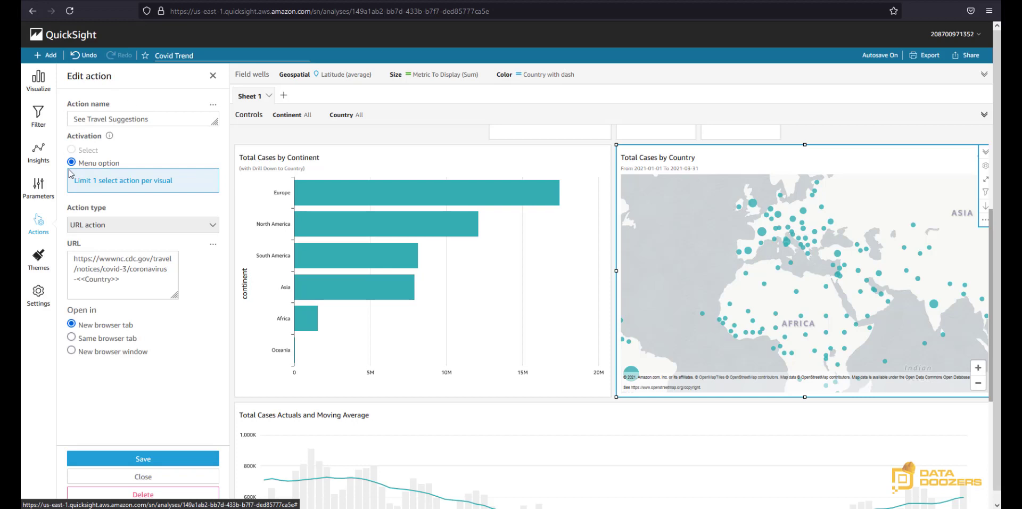
pyautogui.moveTo(114, 287); pyautogui.dragTo(77, 281)
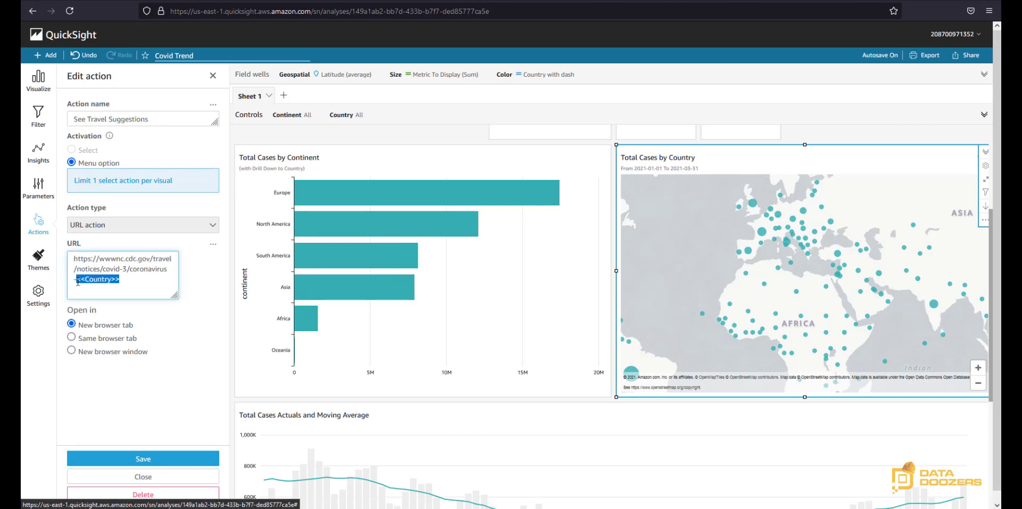
pyautogui.press('BackSpace')
pyautogui.click(213, 244)
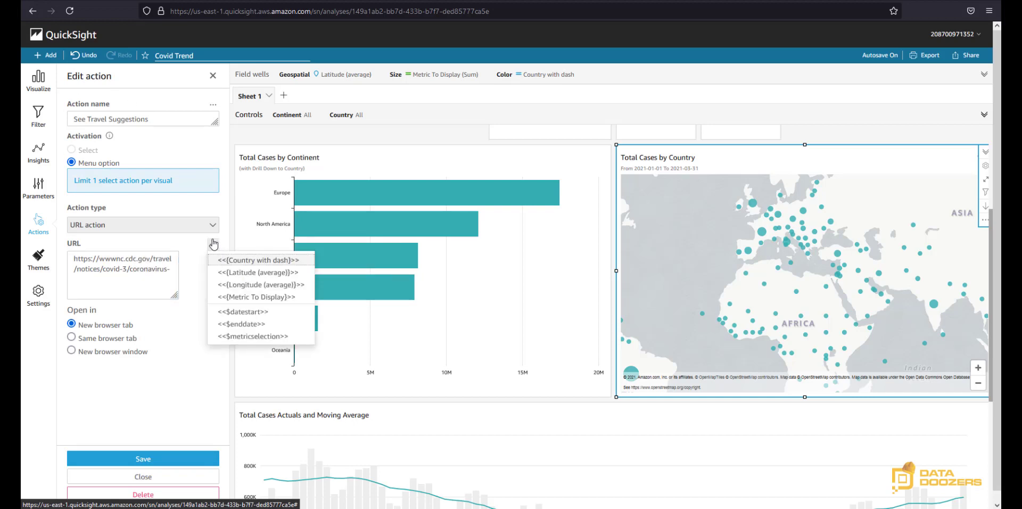
pyautogui.click(249, 260)
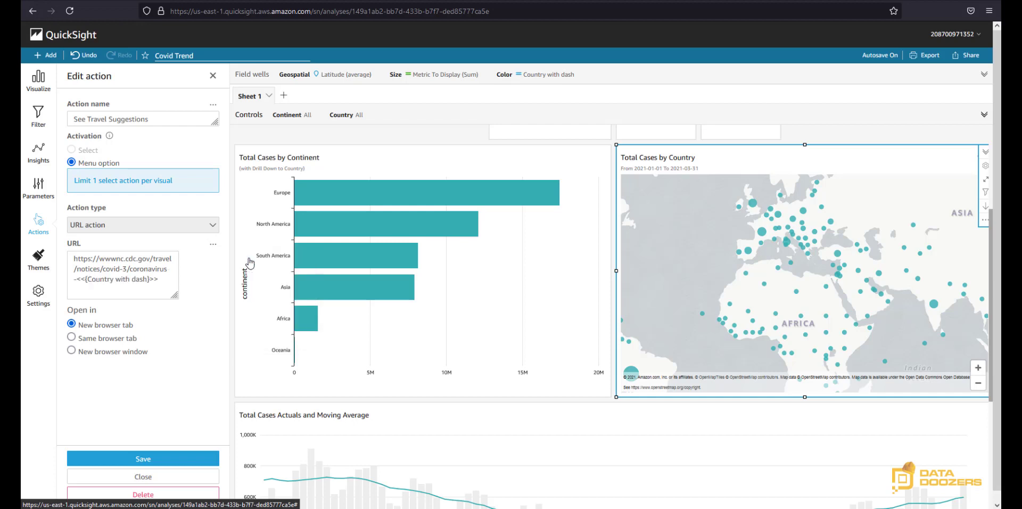
pyautogui.click(145, 459)
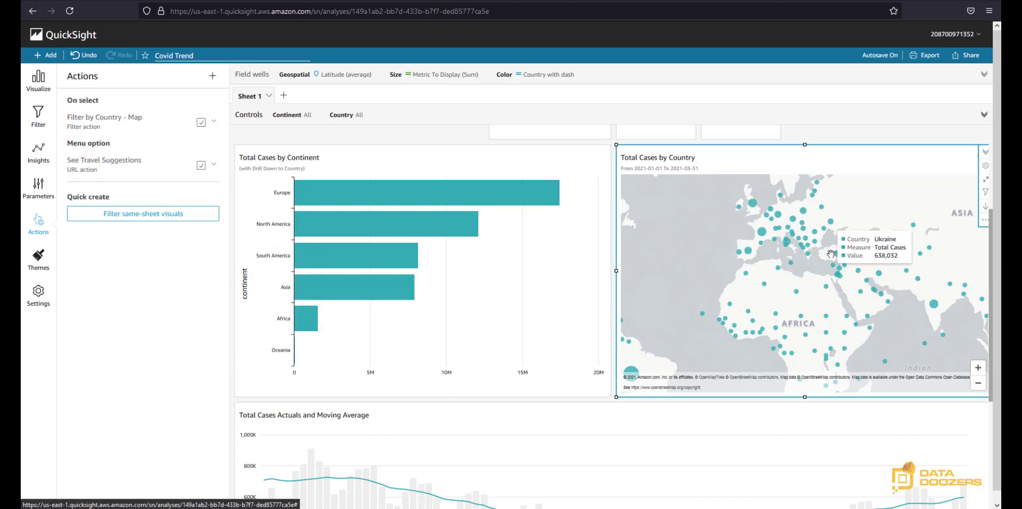
# Step: Run See Travel Suggestions on the Bosnia and Herzegovina point to open its CDC page
pyautogui.rightClick(798, 239)
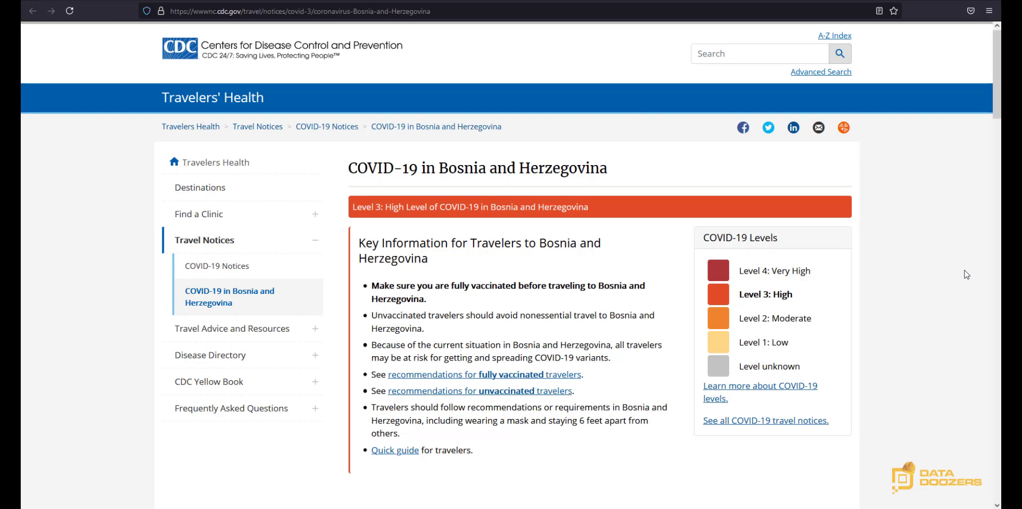
# Step: Close the CDC Bosnia and Herzegovina tab to return to the Covid Trend analysis
pyautogui.hotkey('ctrl', 'w')
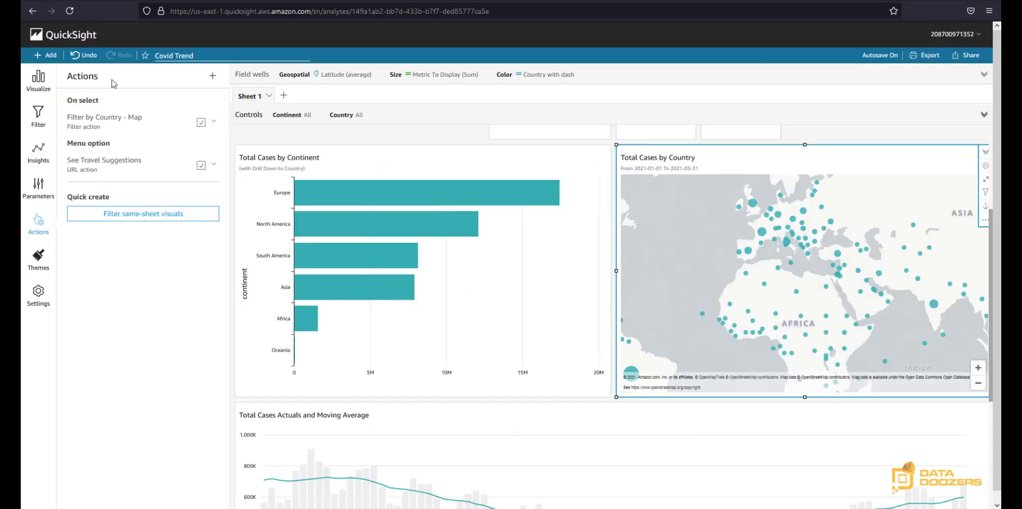